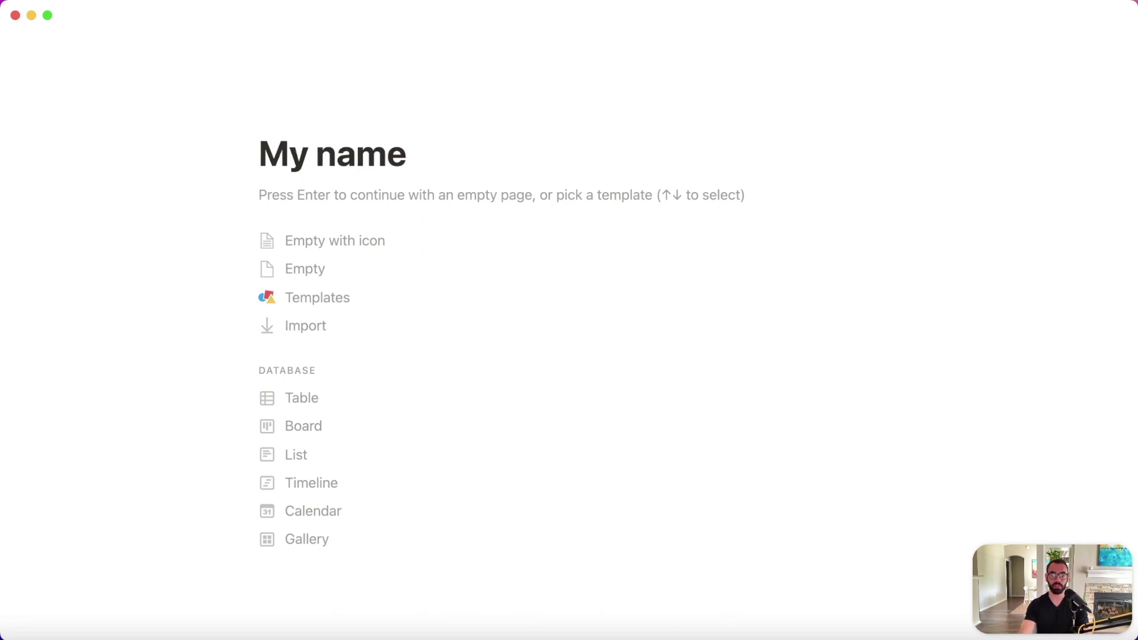
# Step: Start the "My name" page as an empty page and add a line of text reading "notes"
pyautogui.click(323, 279)
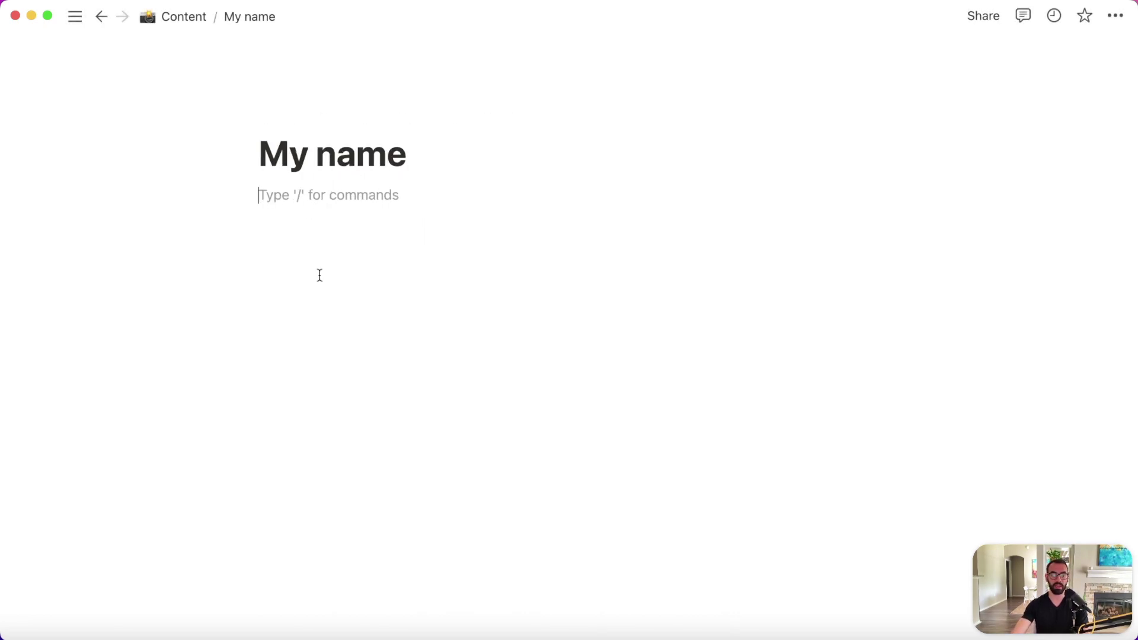
pyautogui.press('Return')
pyautogui.write('notes')
pyautogui.press('Return')
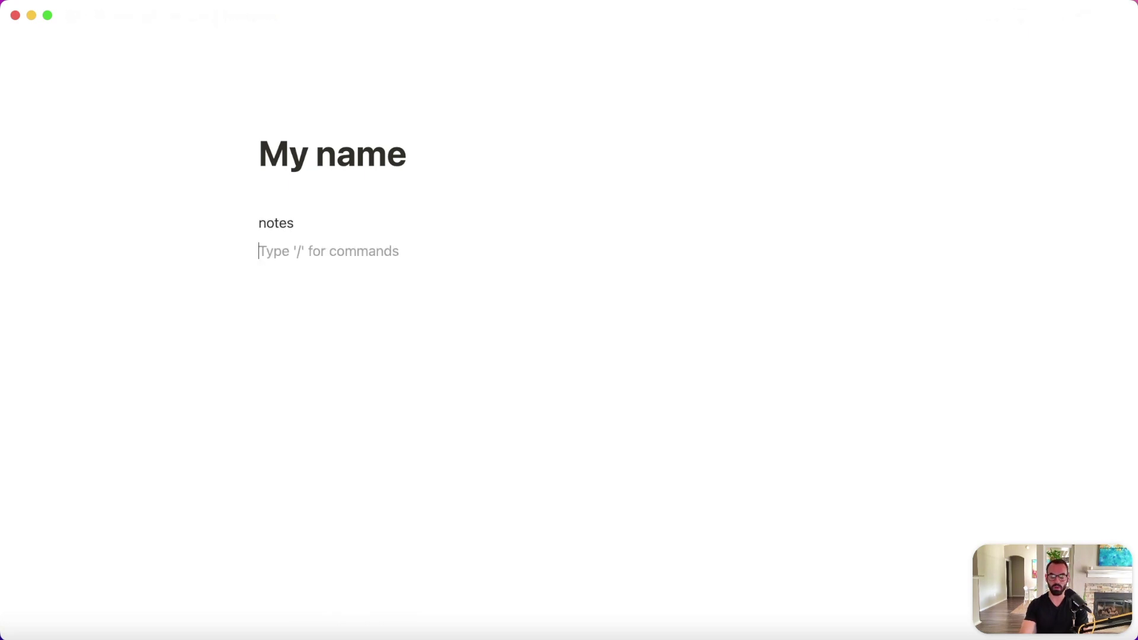
# Step: Browse the available block types and embed an untitled sub-page below the "notes" line
pyautogui.write('/')
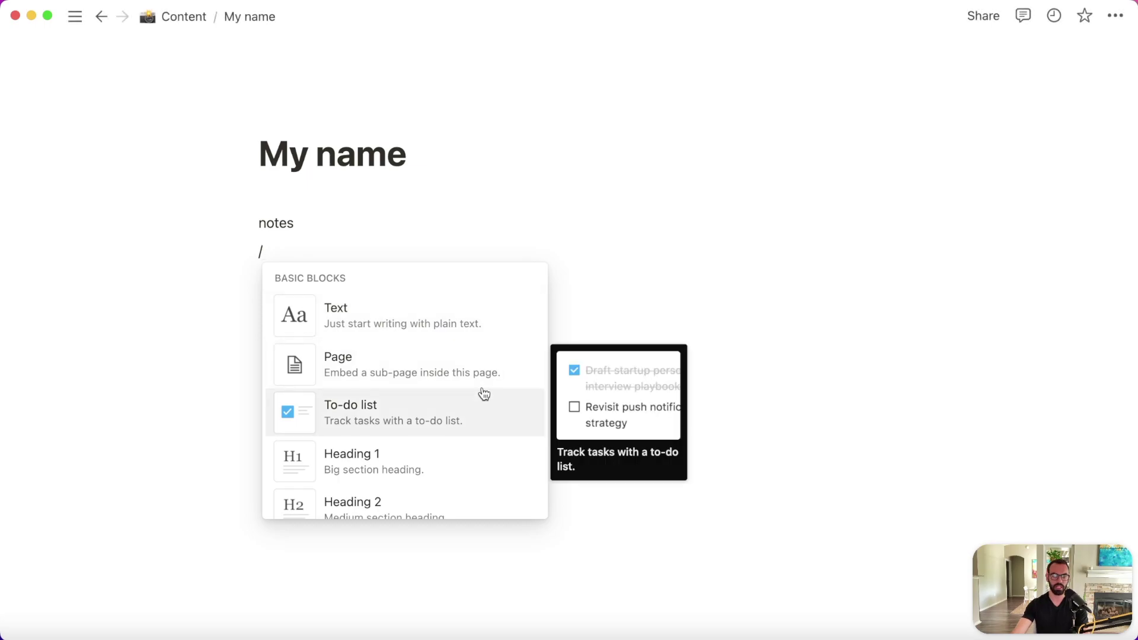
pyautogui.scroll(-1, 485, 394)
pyautogui.scroll(-4, 469, 395)
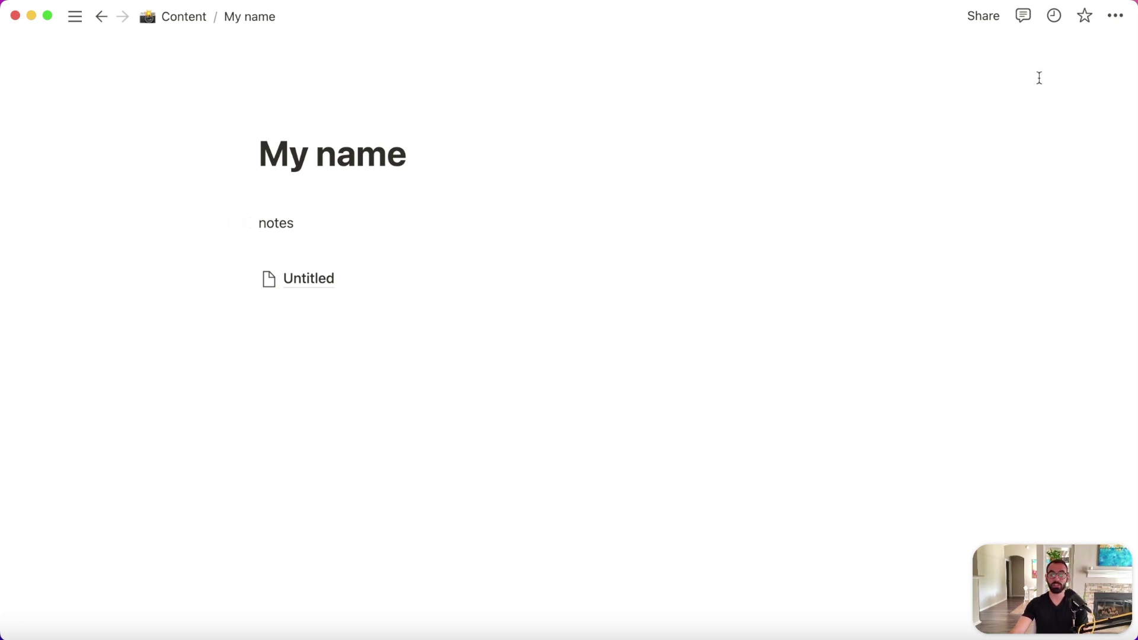
# Step: Publish the "My name" page by turning on its Share to web option
pyautogui.click(975, 18)
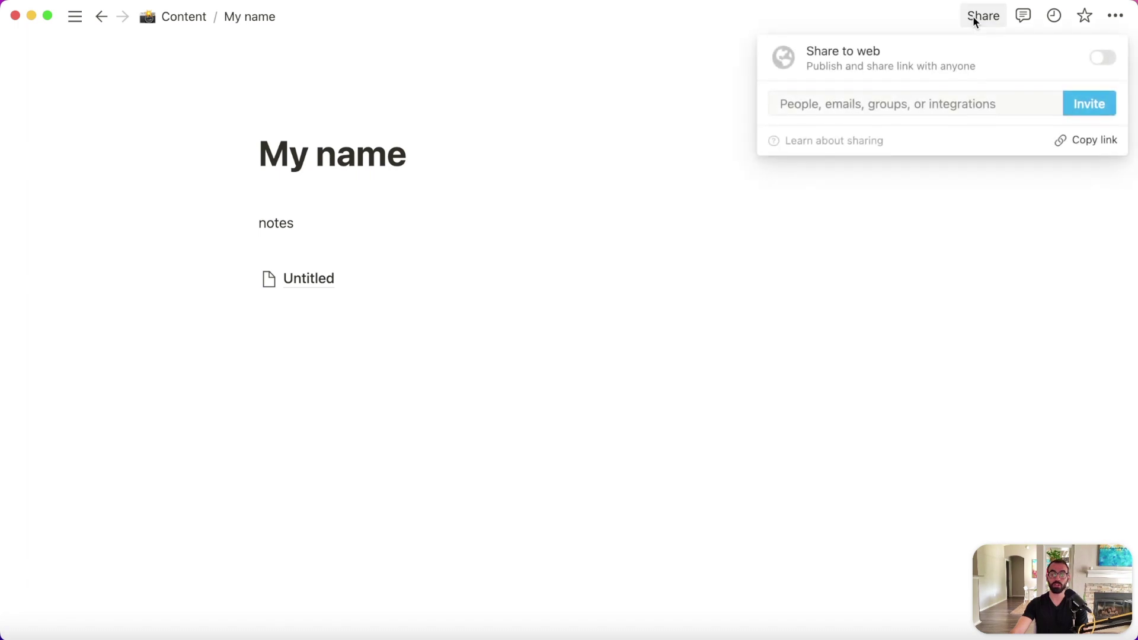
pyautogui.click(1103, 59)
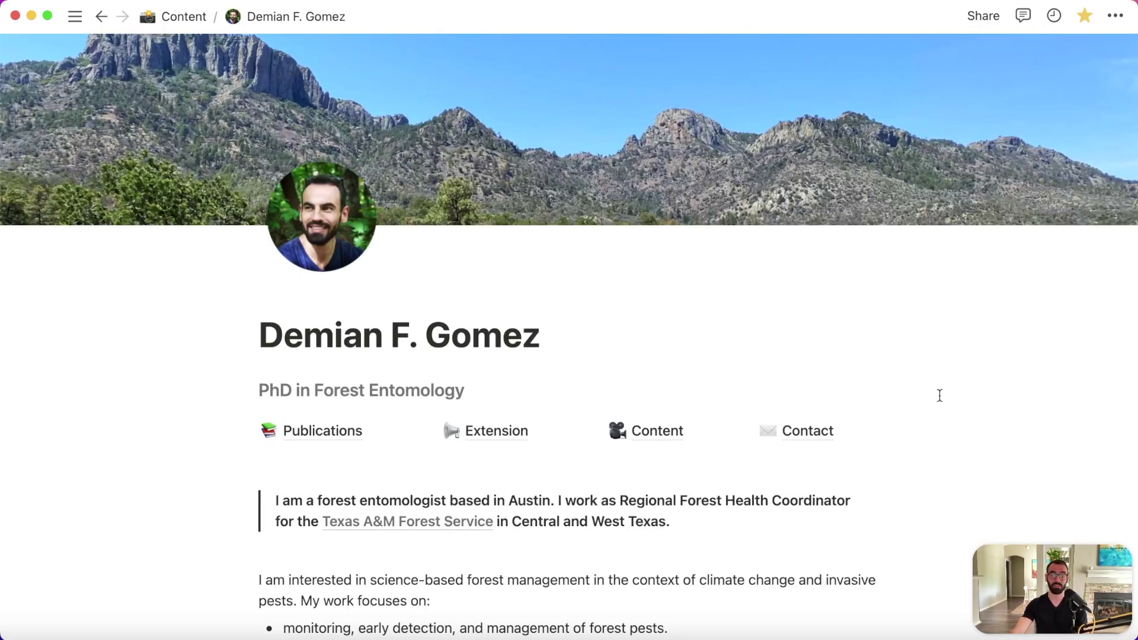
# Step: Examine the finished academic home page, including its cover, section links, introduction and list of work focuses
pyautogui.scroll(-1, 838, 454)
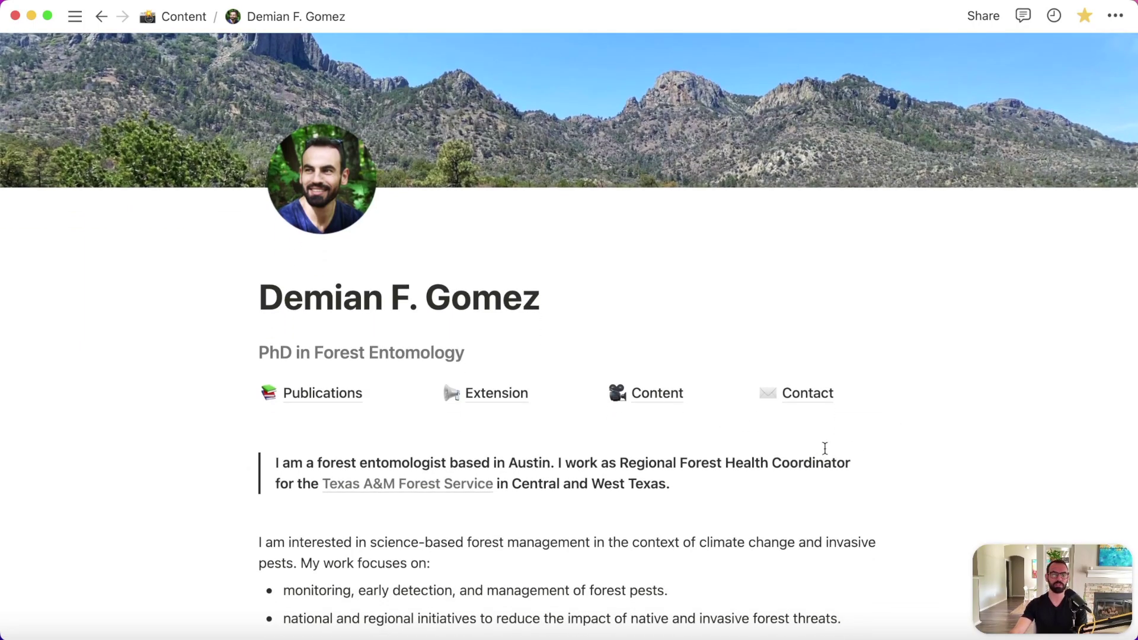
pyautogui.scroll(-1, 950, 443)
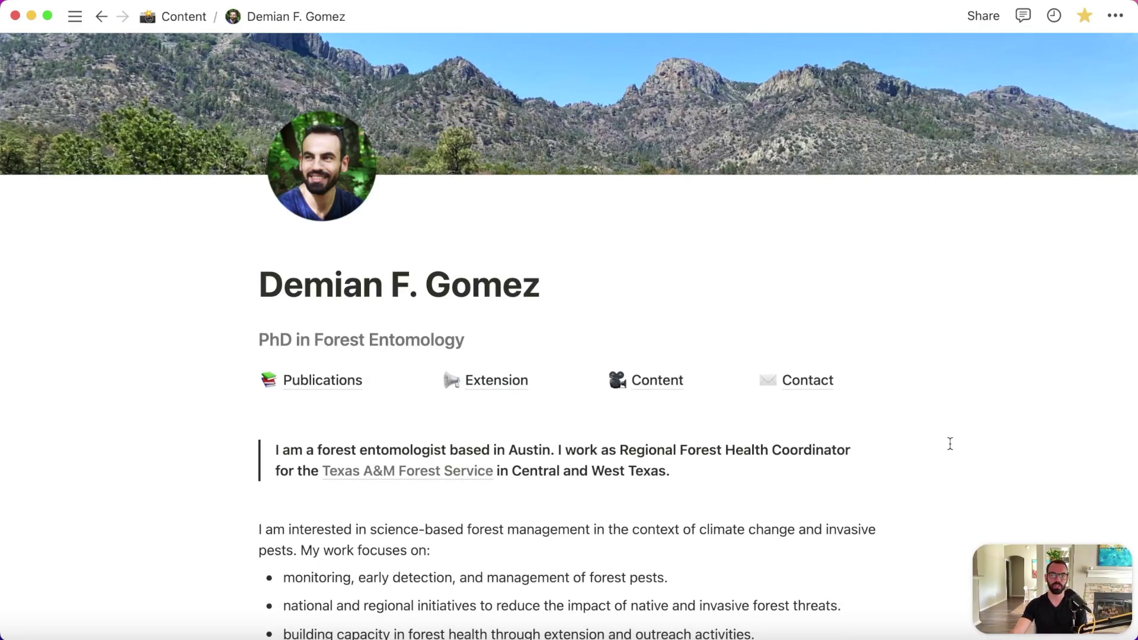
pyautogui.scroll(-2, 950, 444)
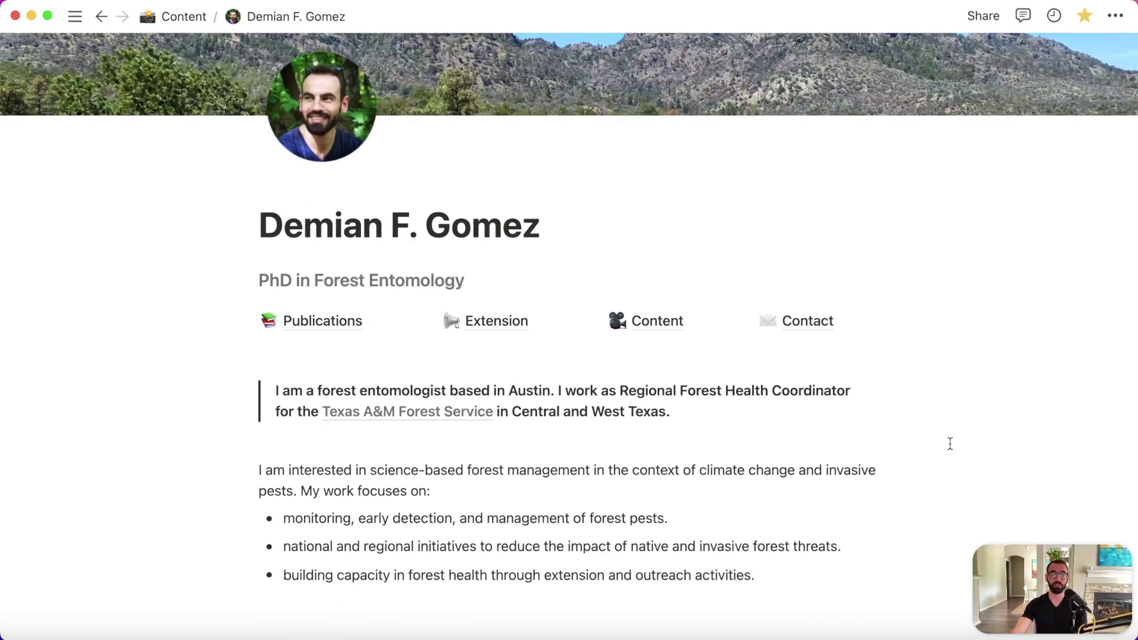
pyautogui.scroll(3, 951, 444)
pyautogui.scroll(-1, 950, 443)
pyautogui.scroll(2, 124, 355)
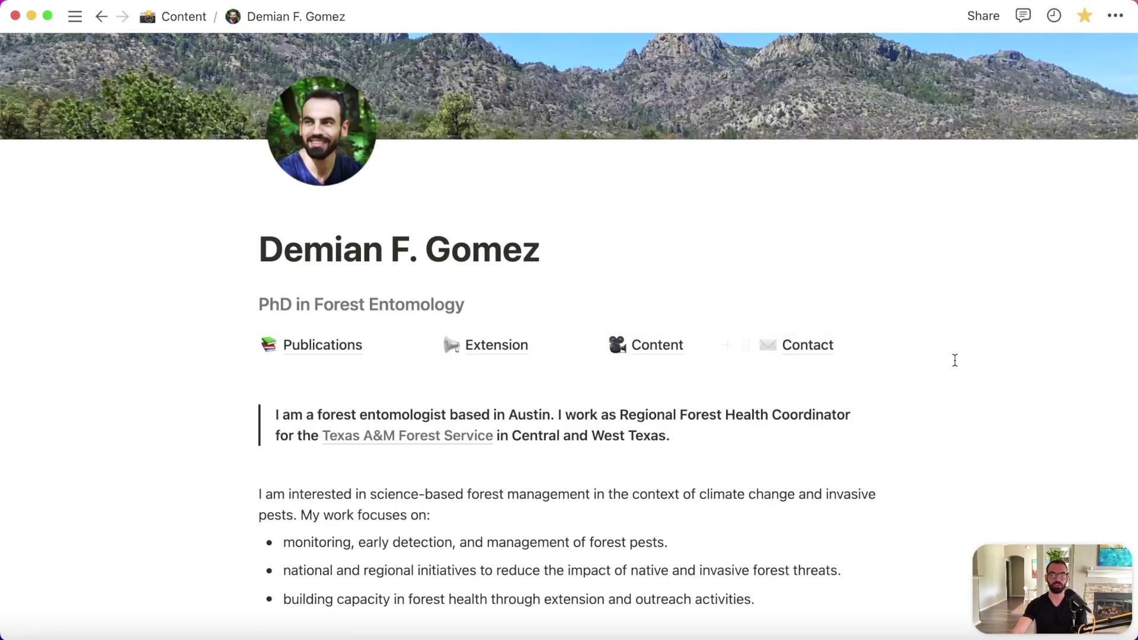
# Step: Open the Publications page and review its navigation links, Google Scholar and ORCID callouts, and publication lists
pyautogui.click(315, 350)
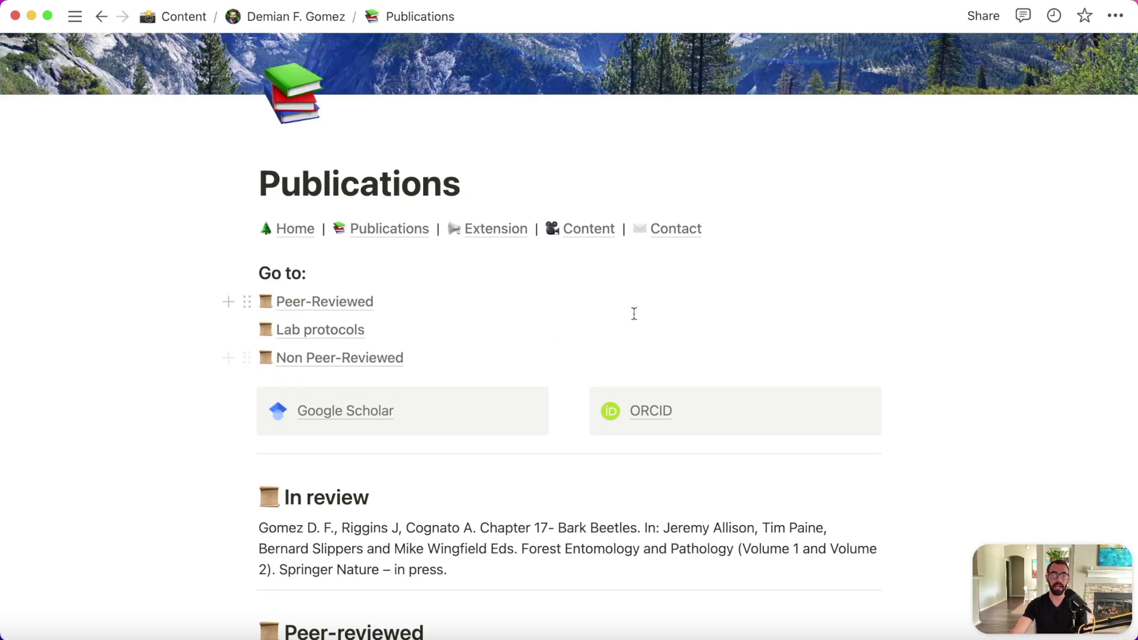
pyautogui.scroll(-1, 633, 312)
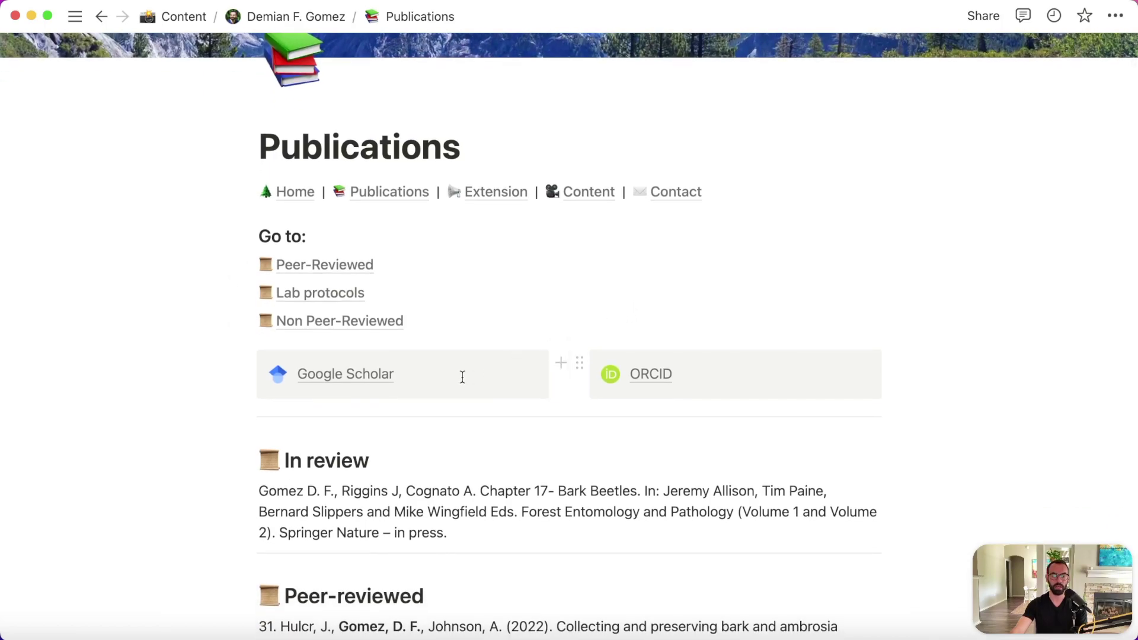
pyautogui.scroll(1, 675, 376)
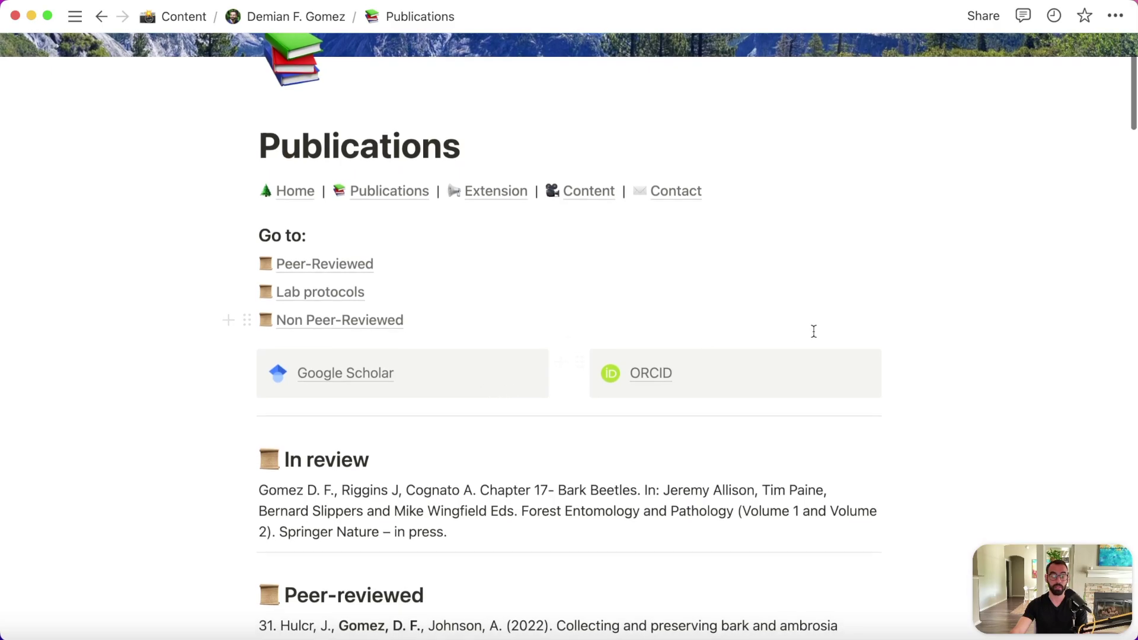
pyautogui.scroll(-2, 397, 192)
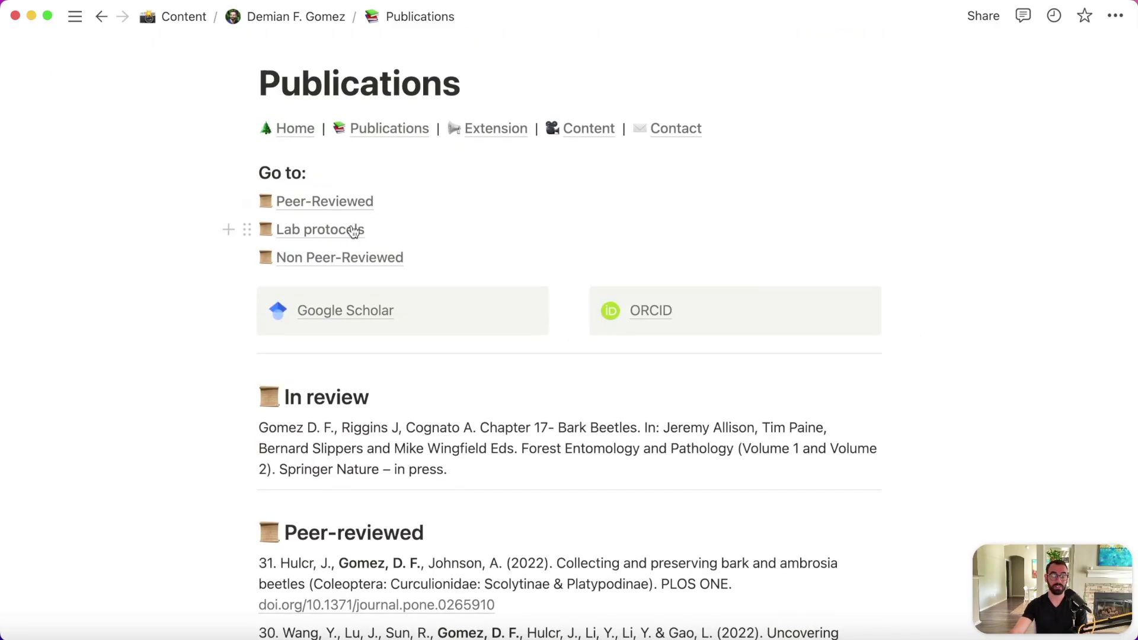
pyautogui.moveTo(328, 234)
pyautogui.scroll(-12, 716, 267)
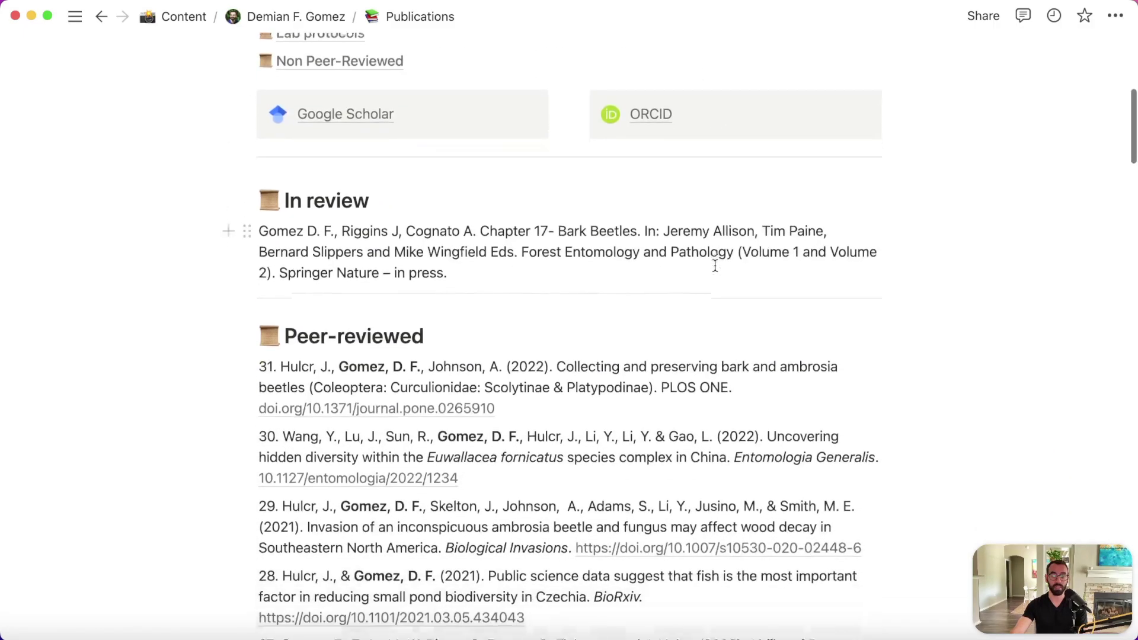
pyautogui.scroll(12, 715, 266)
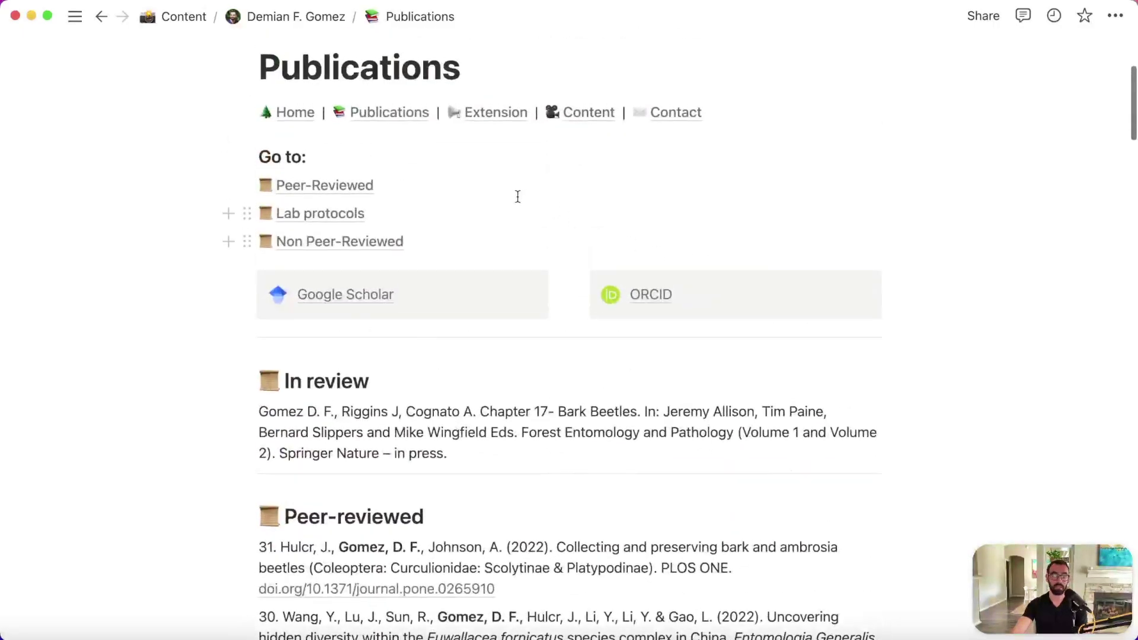
# Step: Jump to the Lab protocols section, look over its entries and return to the start of the Publications page
pyautogui.click(334, 217)
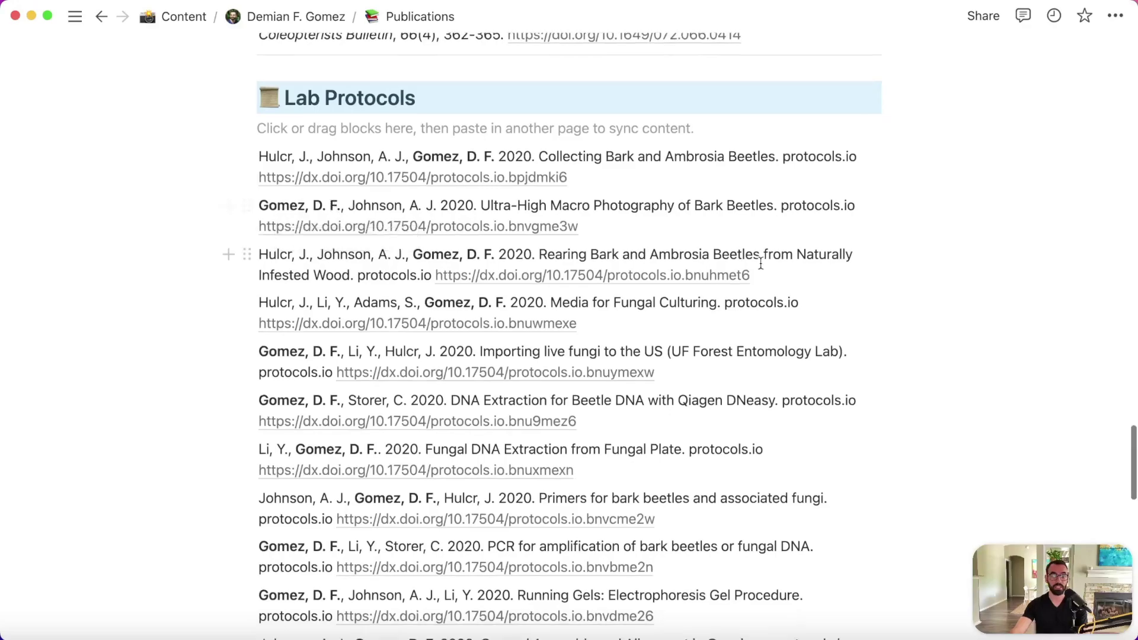
pyautogui.moveTo(723, 277)
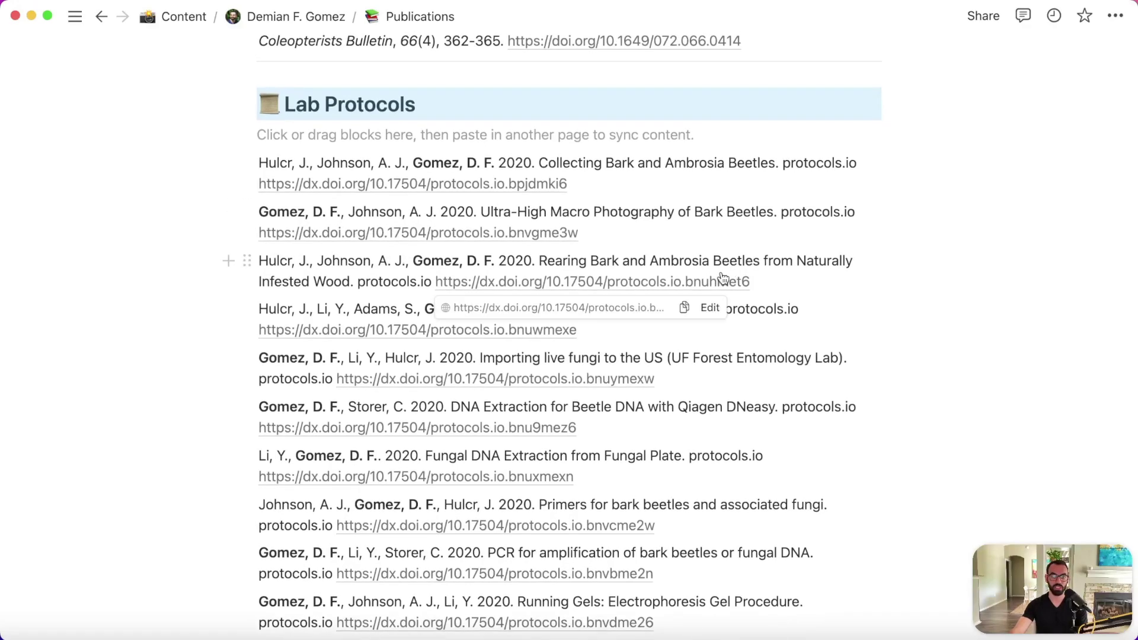
pyautogui.scroll(15, 723, 278)
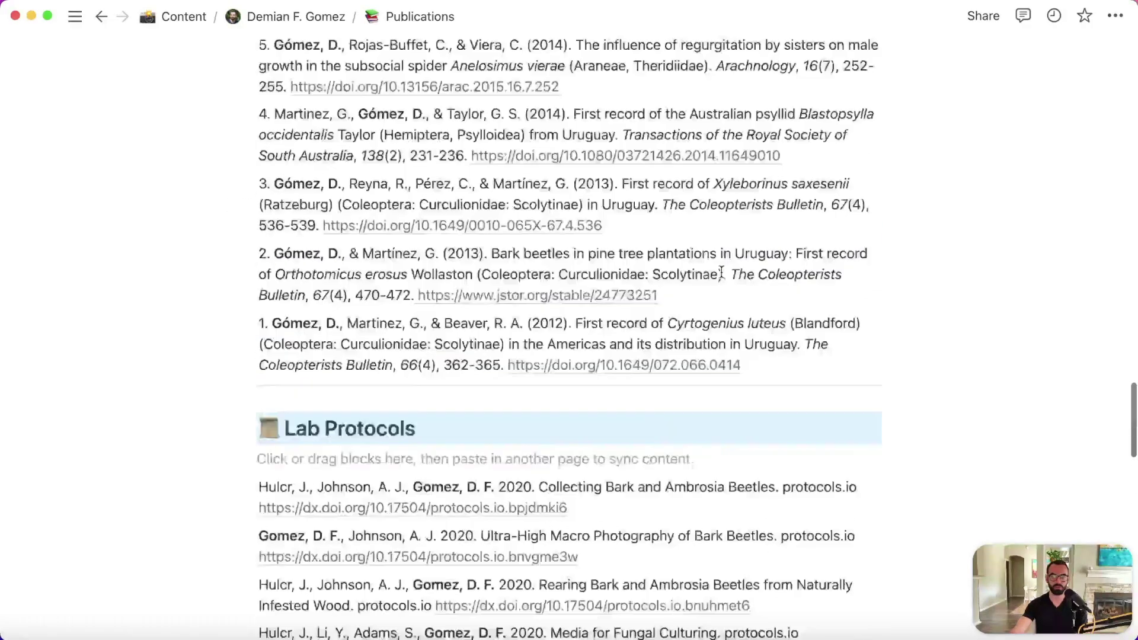
pyautogui.scroll(15, 722, 272)
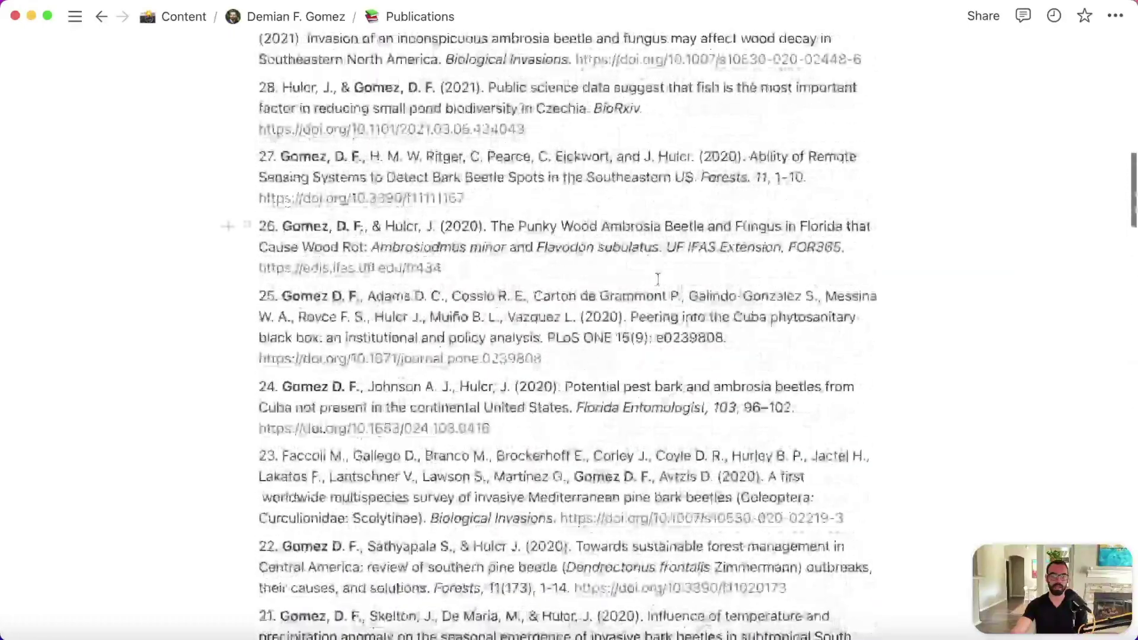
pyautogui.scroll(10, 658, 282)
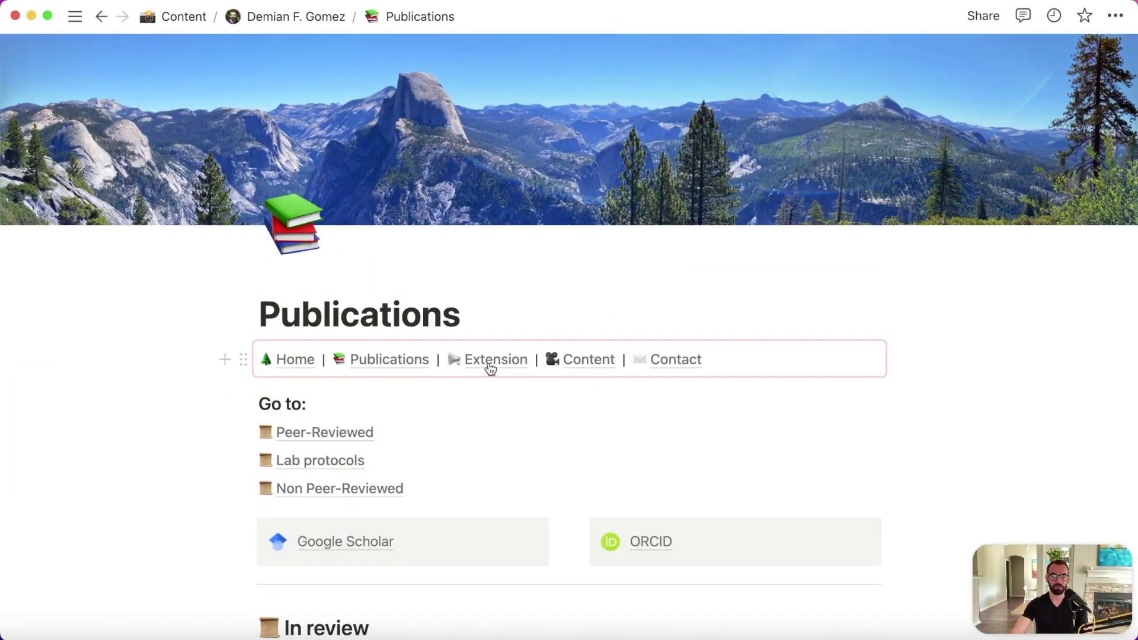
# Step: Open the Extension page and look through its gallery of factsheets and extension publications
pyautogui.click(490, 367)
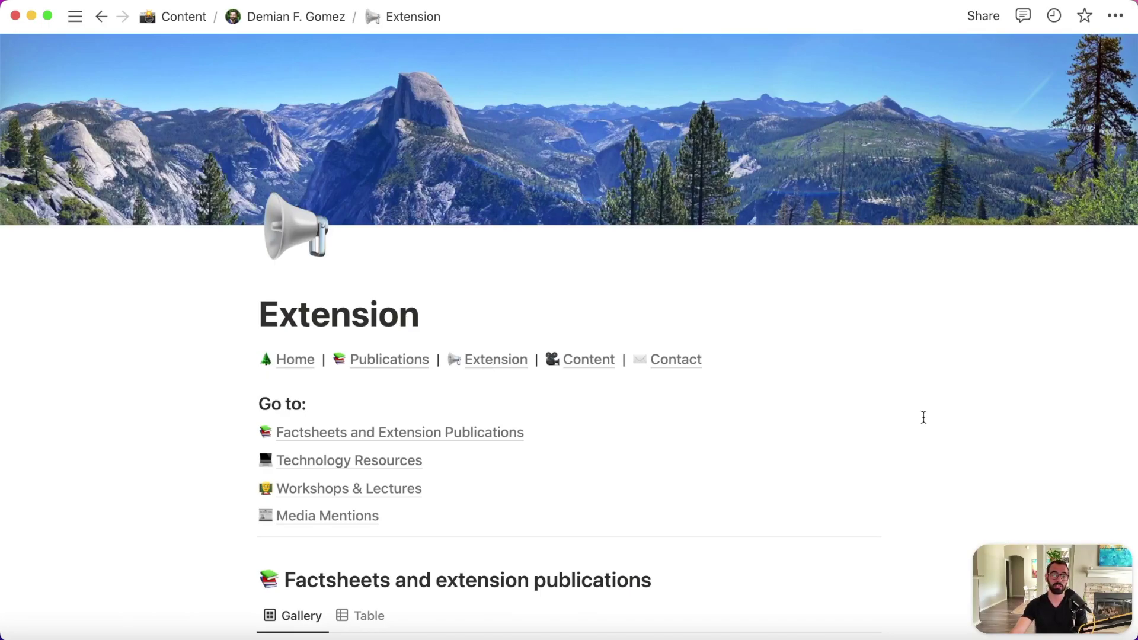
pyautogui.scroll(-8, 924, 417)
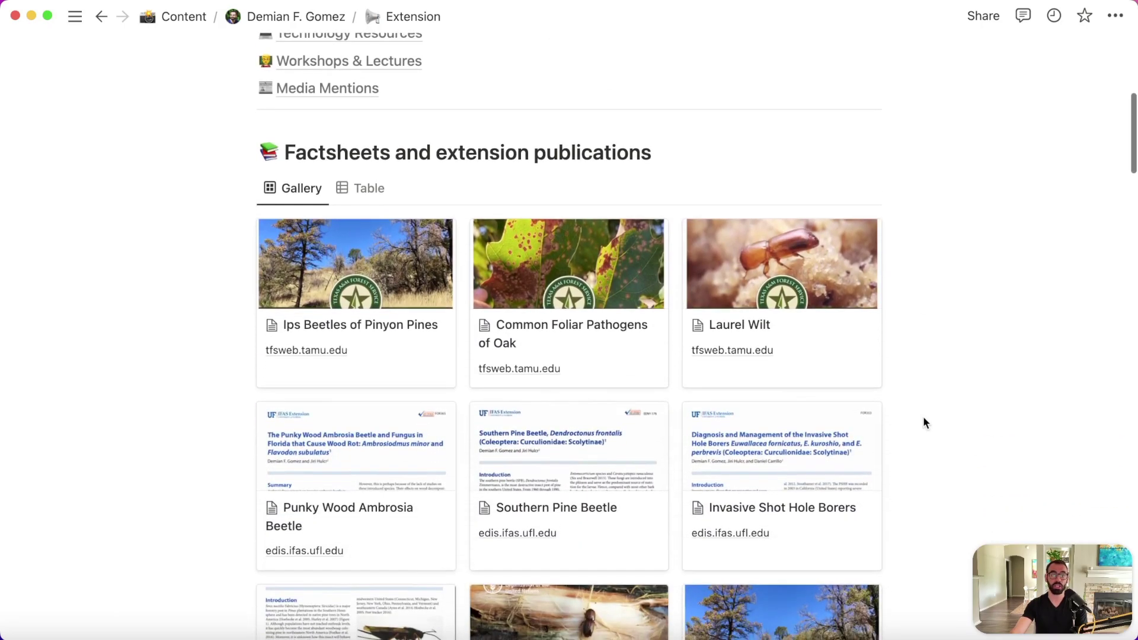
pyautogui.scroll(-3, 924, 419)
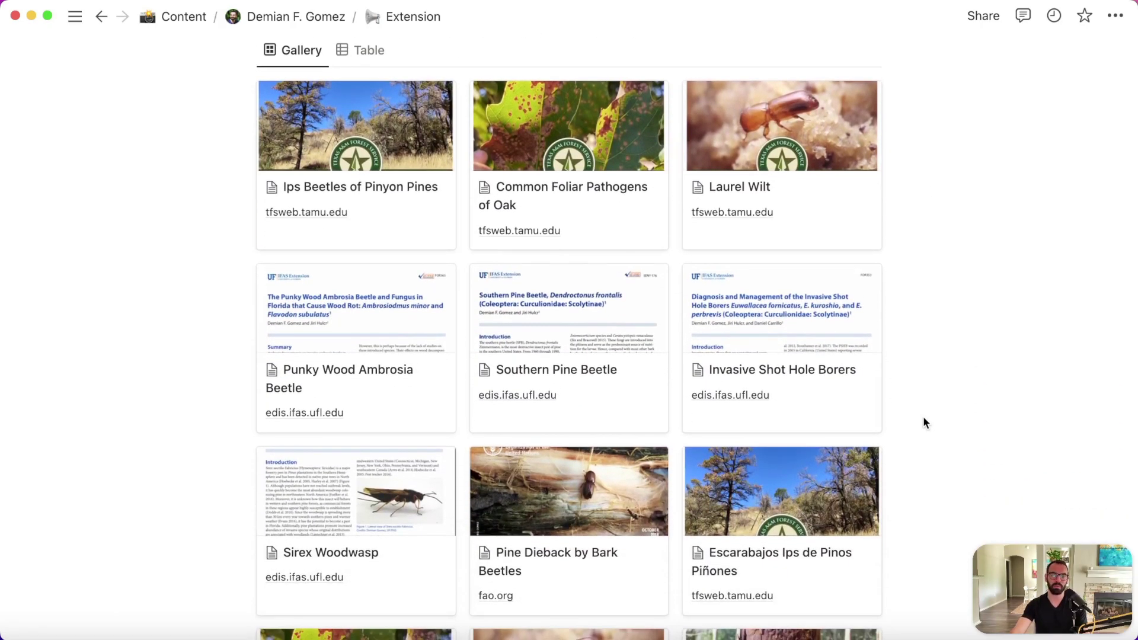
pyautogui.scroll(-2, 924, 420)
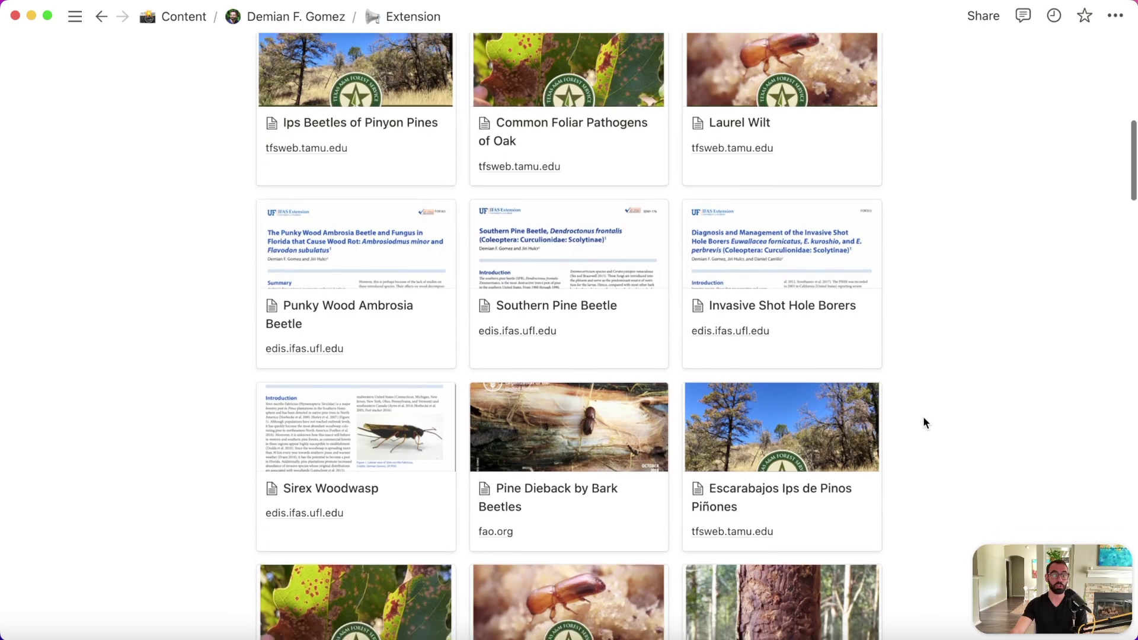
pyautogui.scroll(-2, 924, 422)
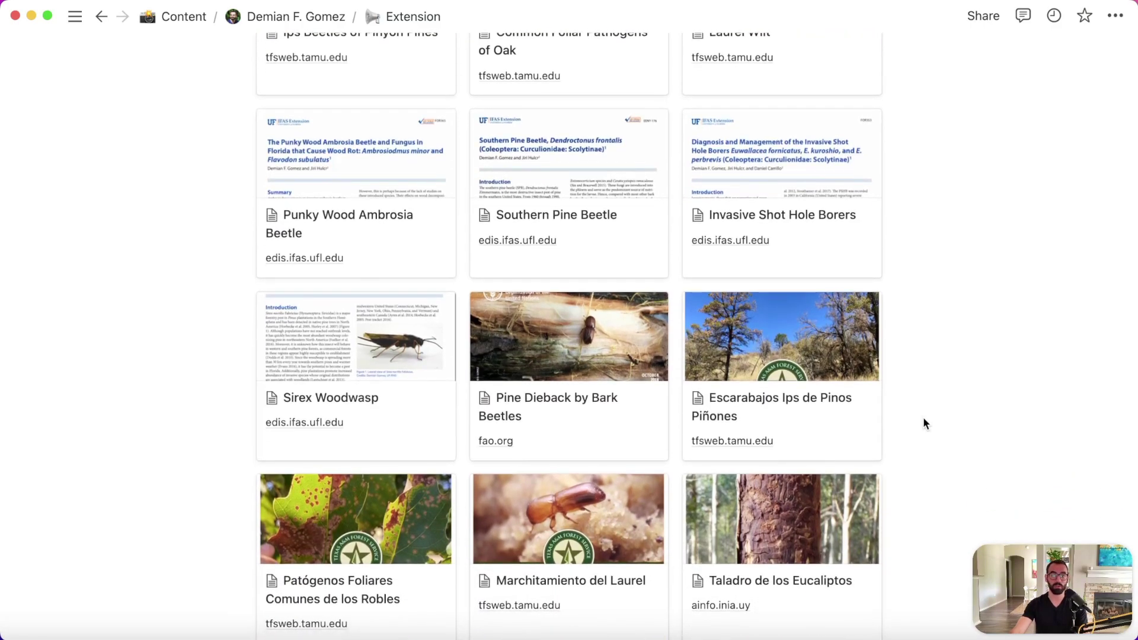
pyautogui.scroll(-3, 924, 419)
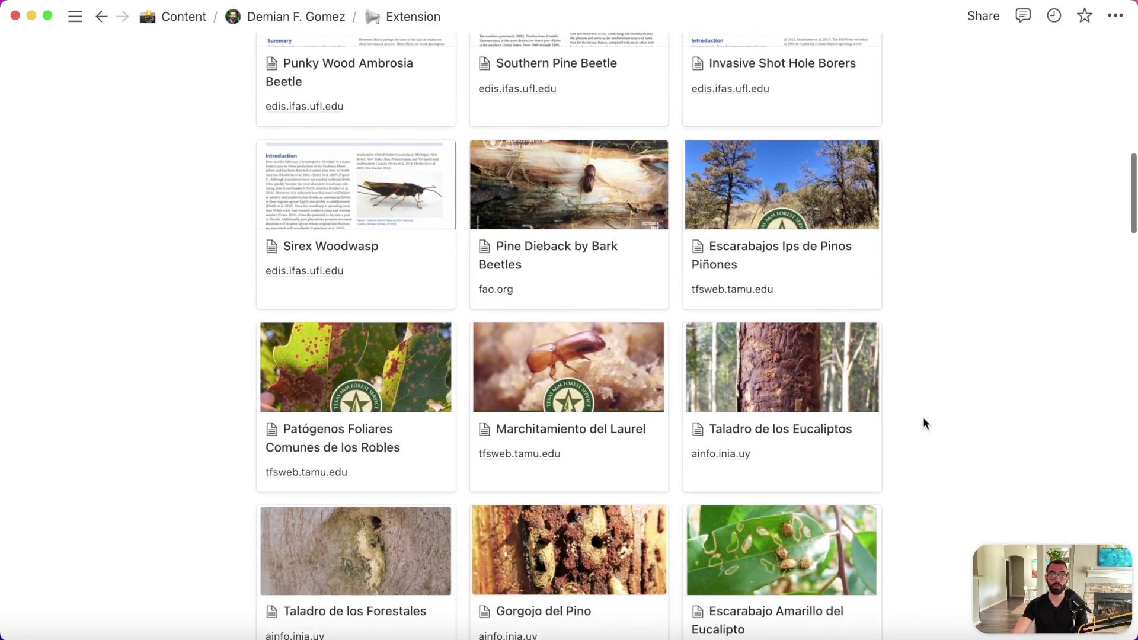
pyautogui.scroll(-7, 924, 423)
pyautogui.scroll(-7, 923, 419)
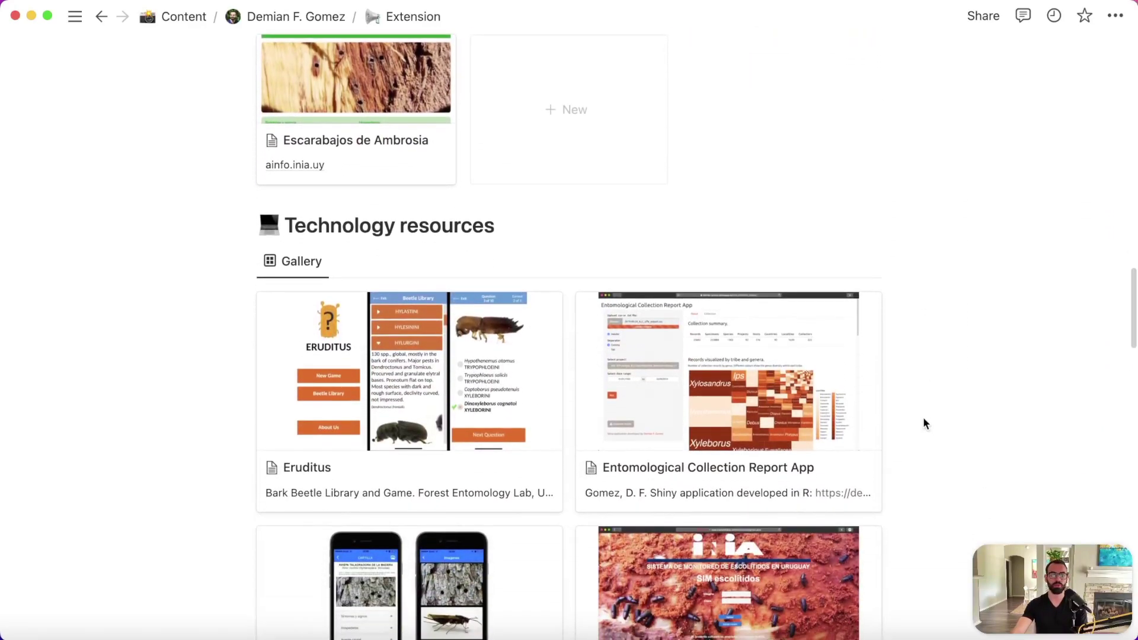
# Step: Review the Technology resources, Workshops & lectures and Media mentions sections of the Extension page
pyautogui.scroll(-3, 925, 423)
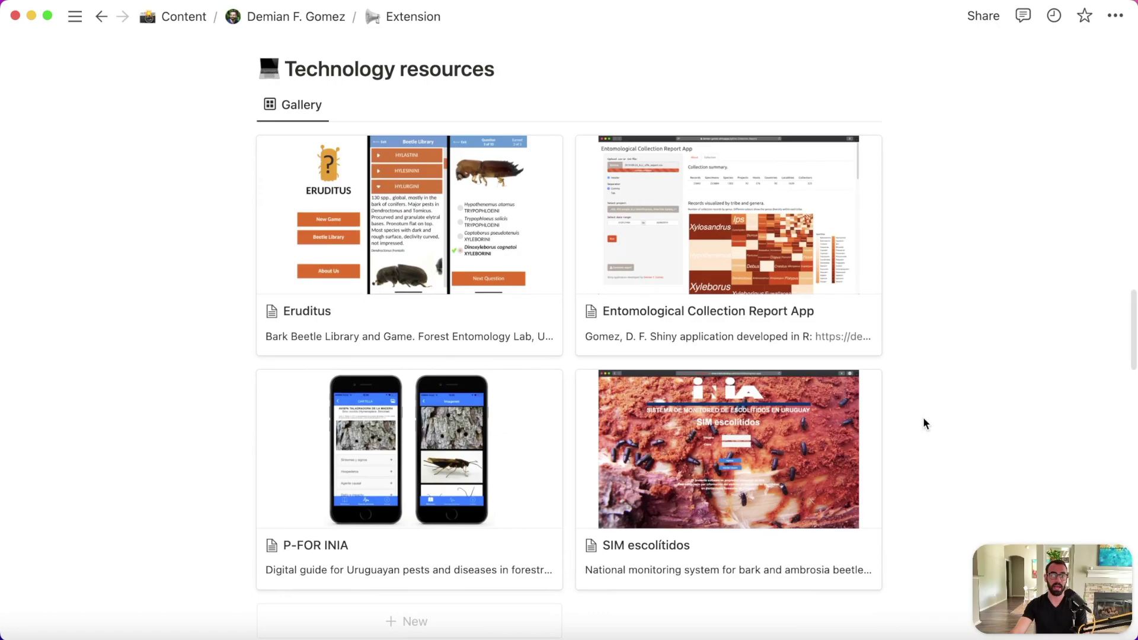
pyautogui.scroll(-8, 923, 418)
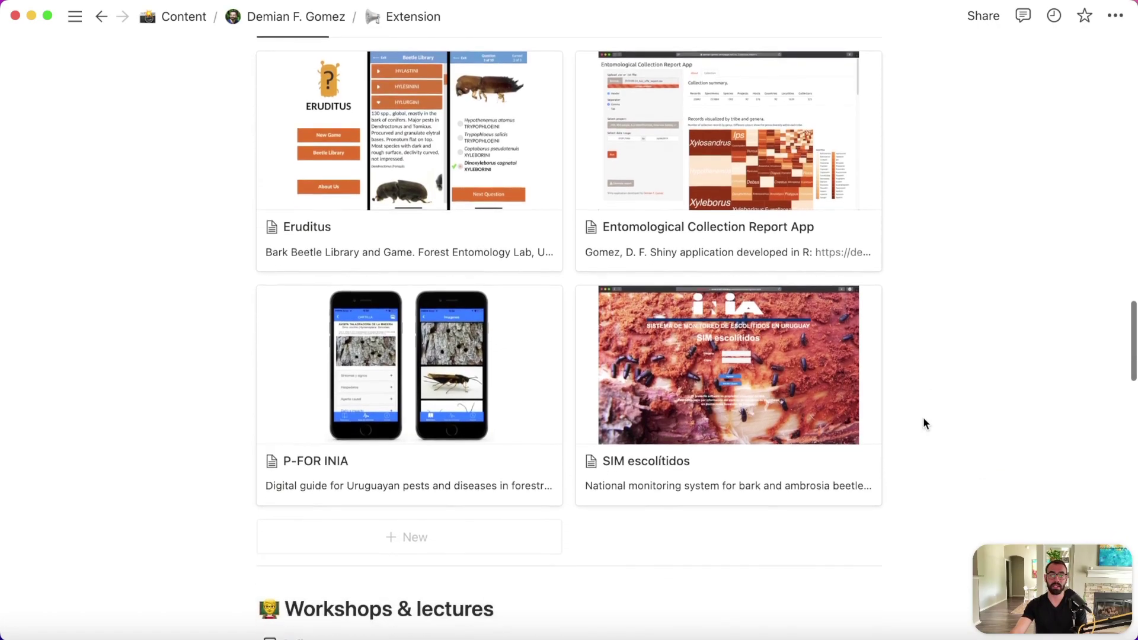
pyautogui.scroll(-10, 924, 419)
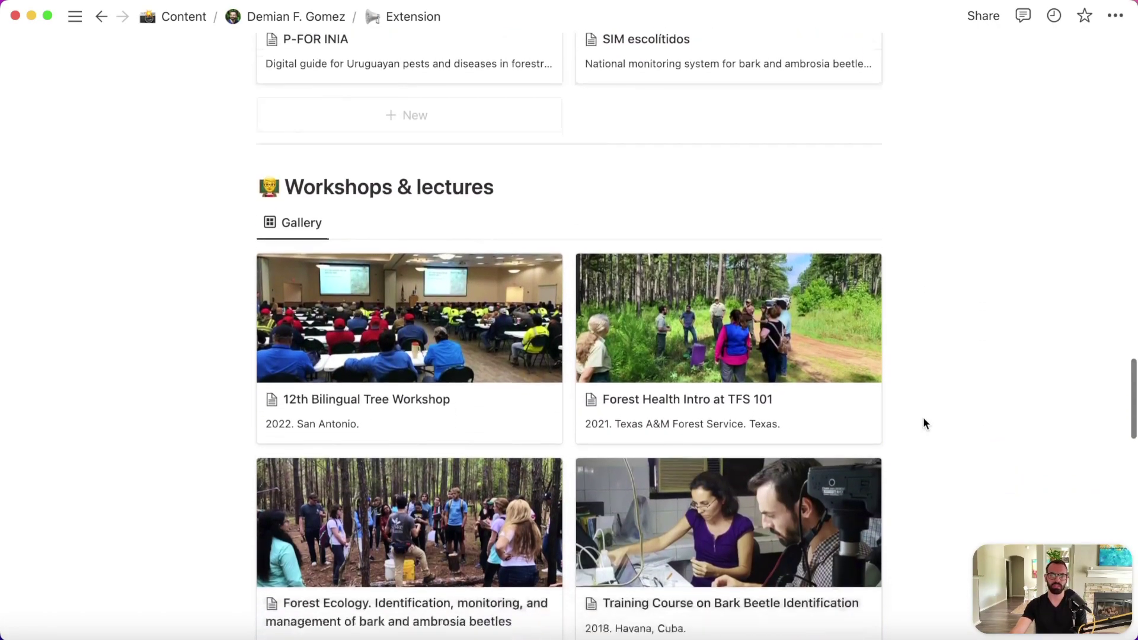
pyautogui.scroll(-8, 923, 418)
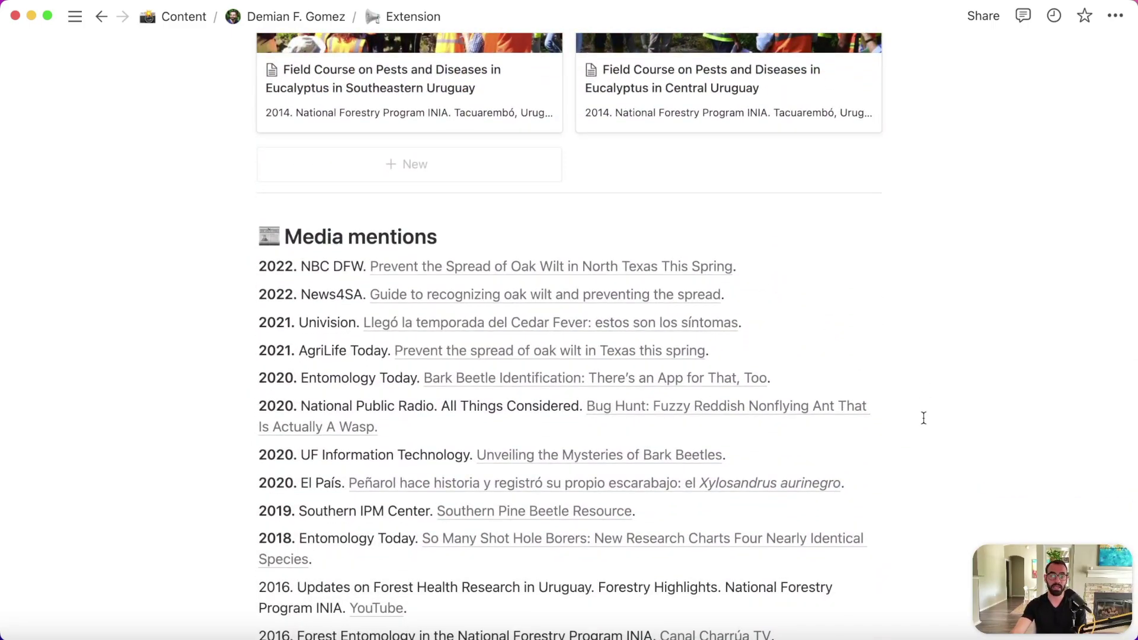
pyautogui.scroll(-2, 924, 418)
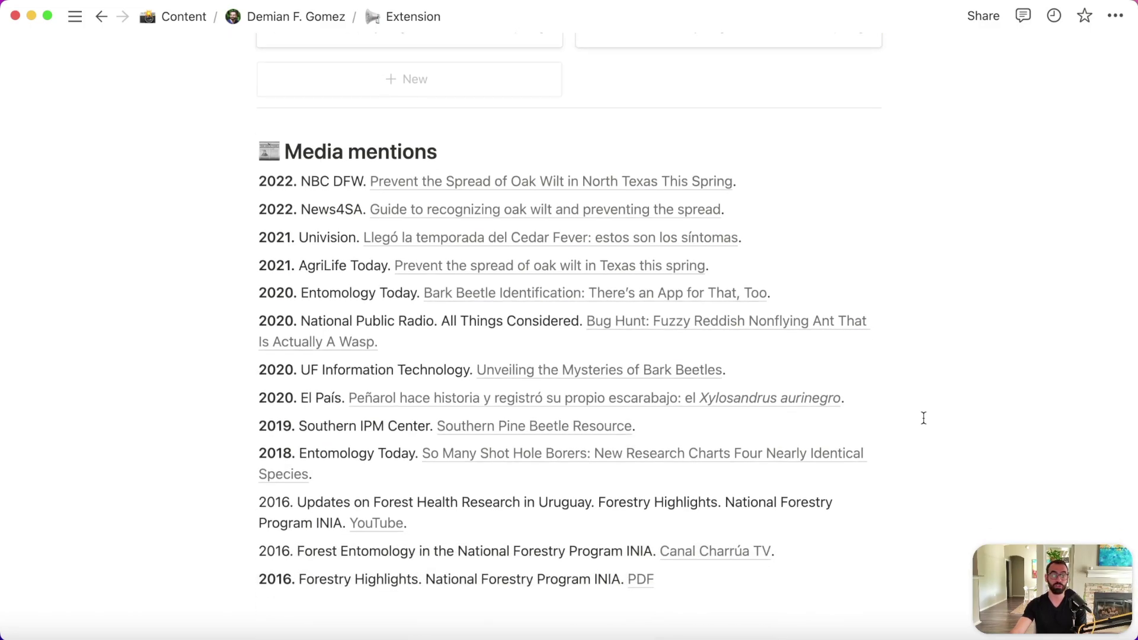
pyautogui.scroll(-2, 924, 418)
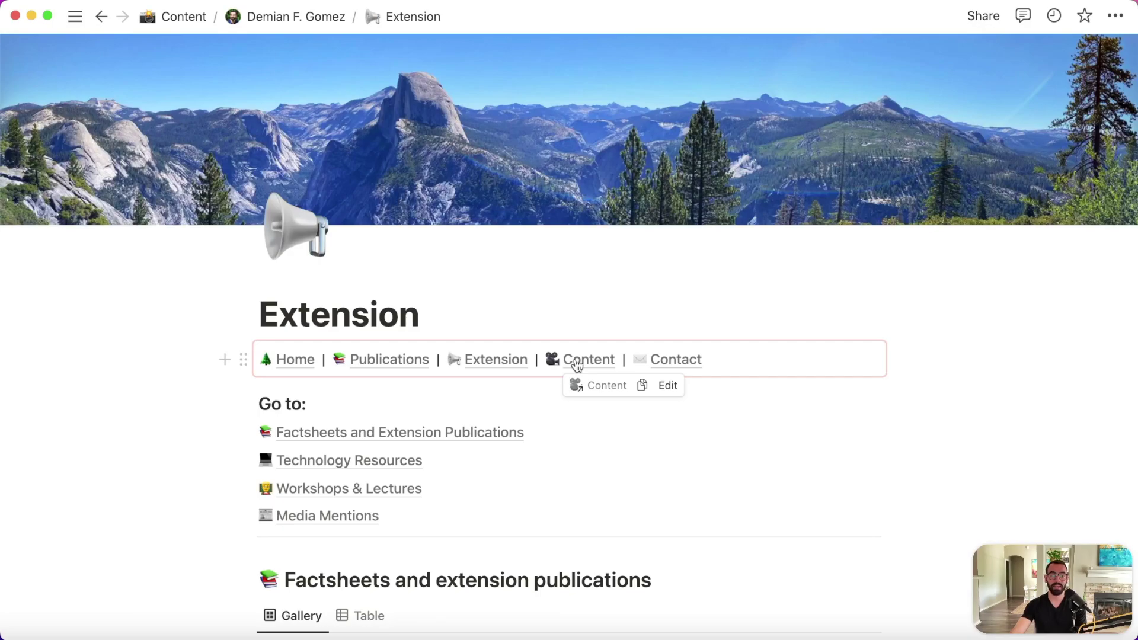
# Step: Open the Content page, look through its YouTube channel callout, Forest Health and Sanidad Forestal videos, and return to the page's start
pyautogui.click(577, 364)
pyautogui.scroll(-3, 750, 347)
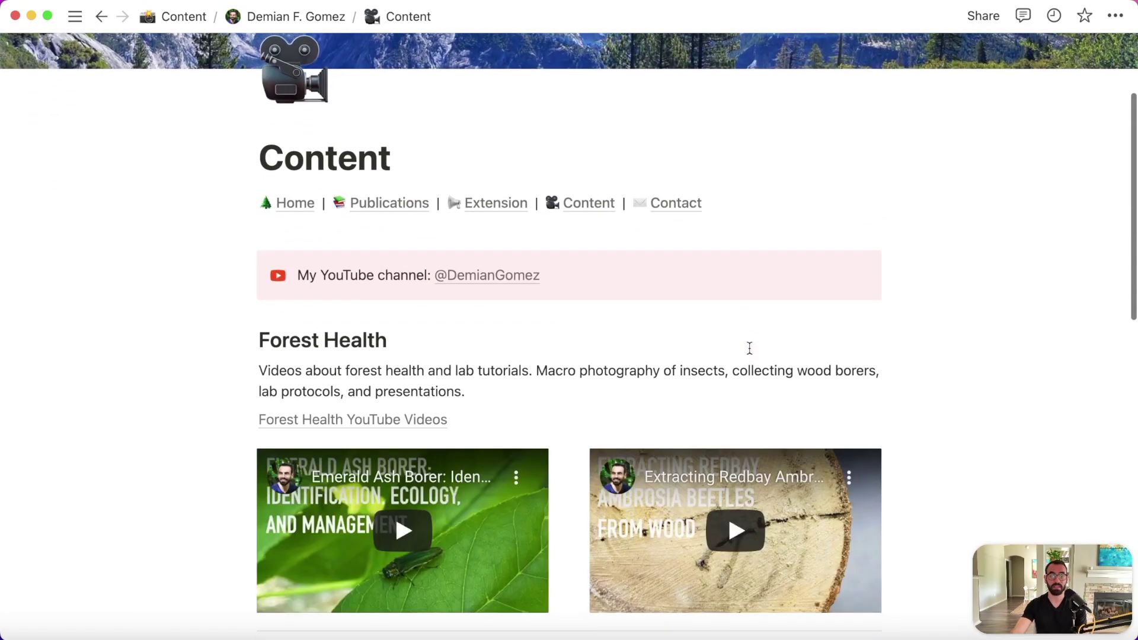
pyautogui.scroll(-1, 750, 348)
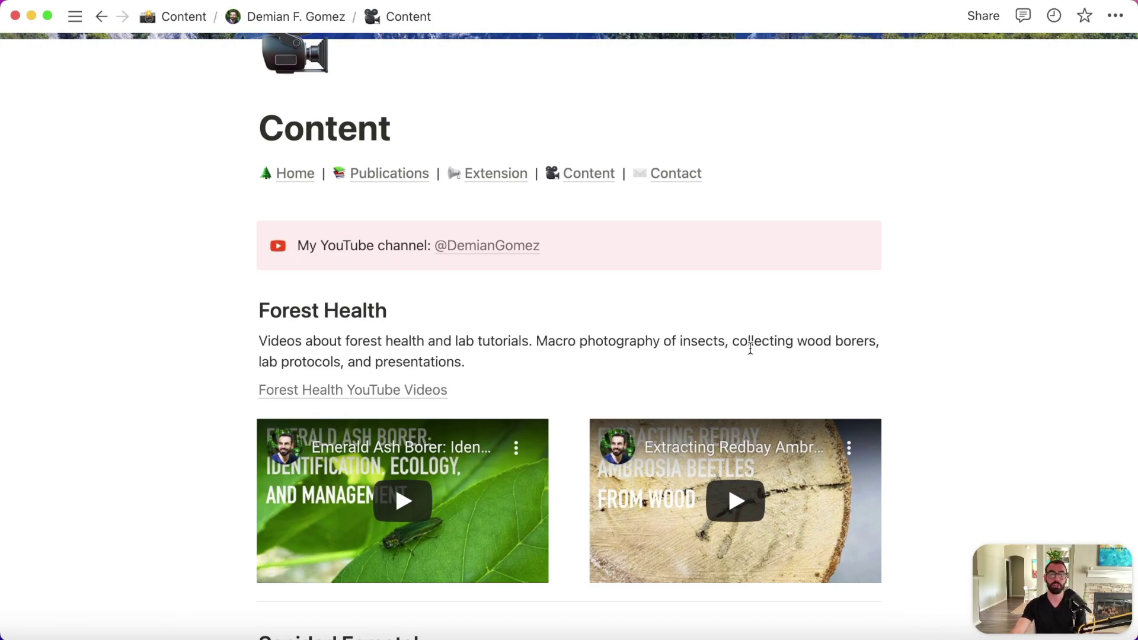
pyautogui.scroll(-3, 751, 348)
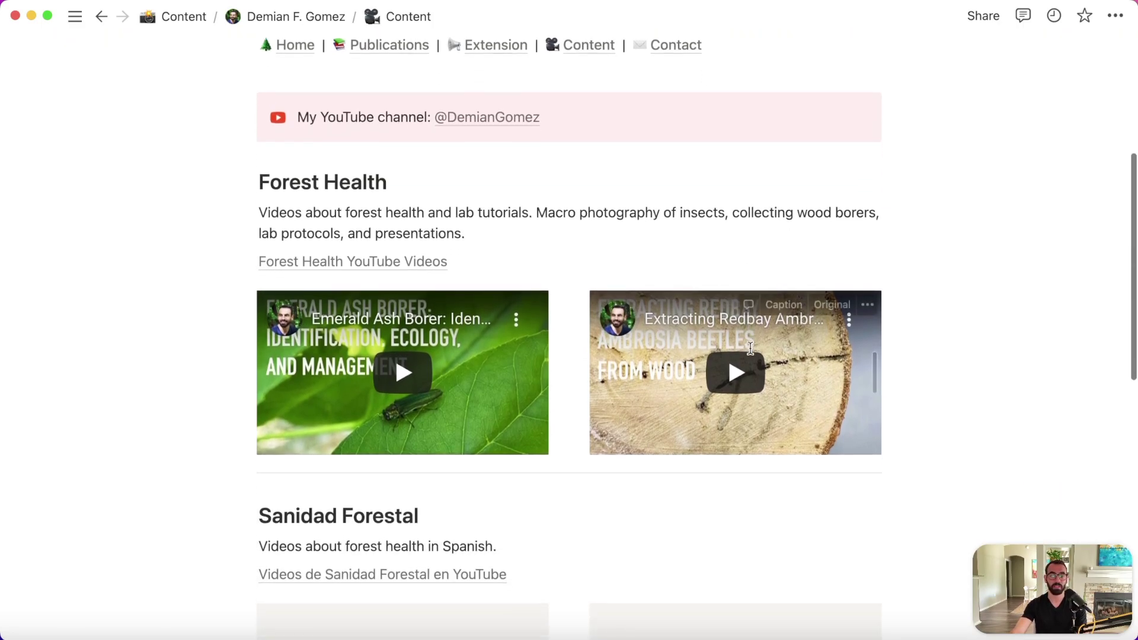
pyautogui.scroll(-3, 751, 349)
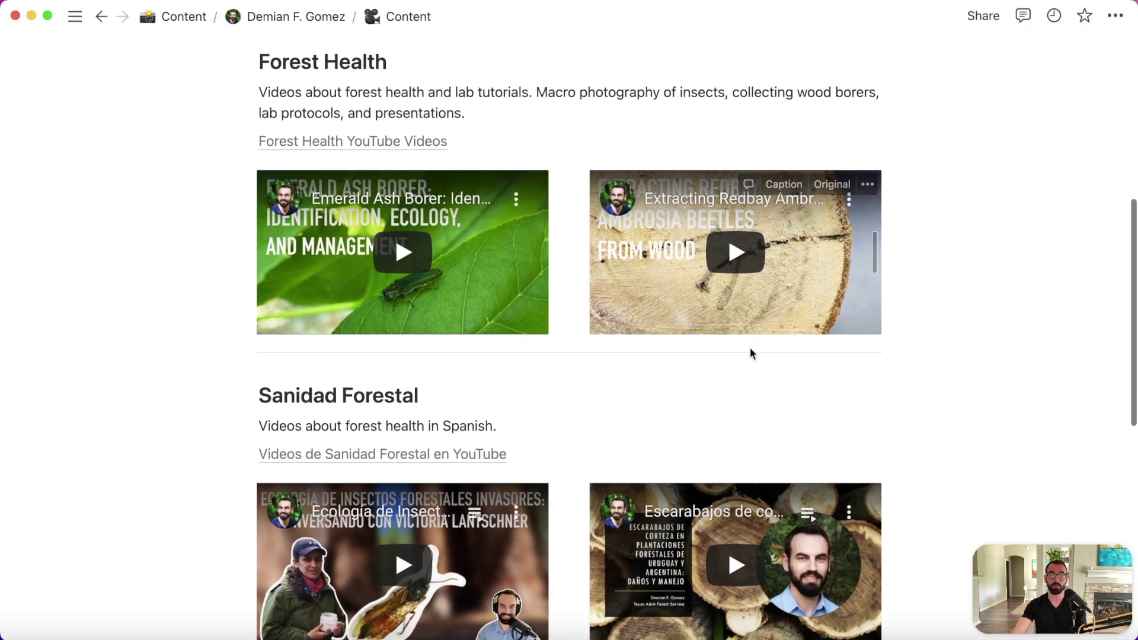
pyautogui.scroll(-2, 750, 354)
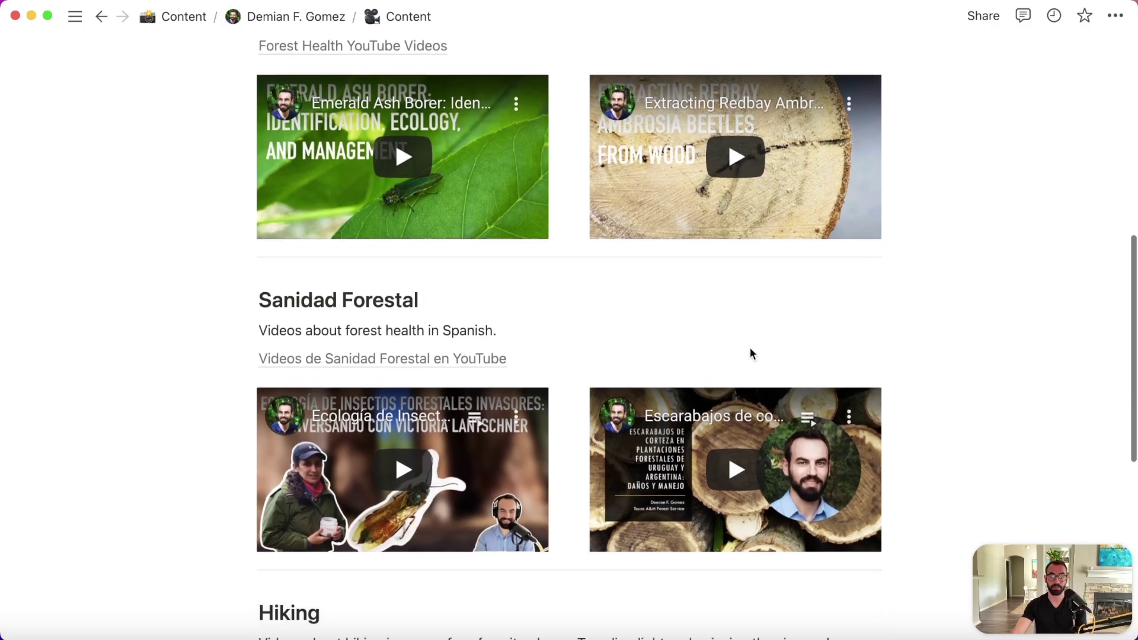
pyautogui.scroll(10, 705, 365)
# Step: Open the Contact page and review its Email, Linktree and Social Media callouts
pyautogui.click(672, 363)
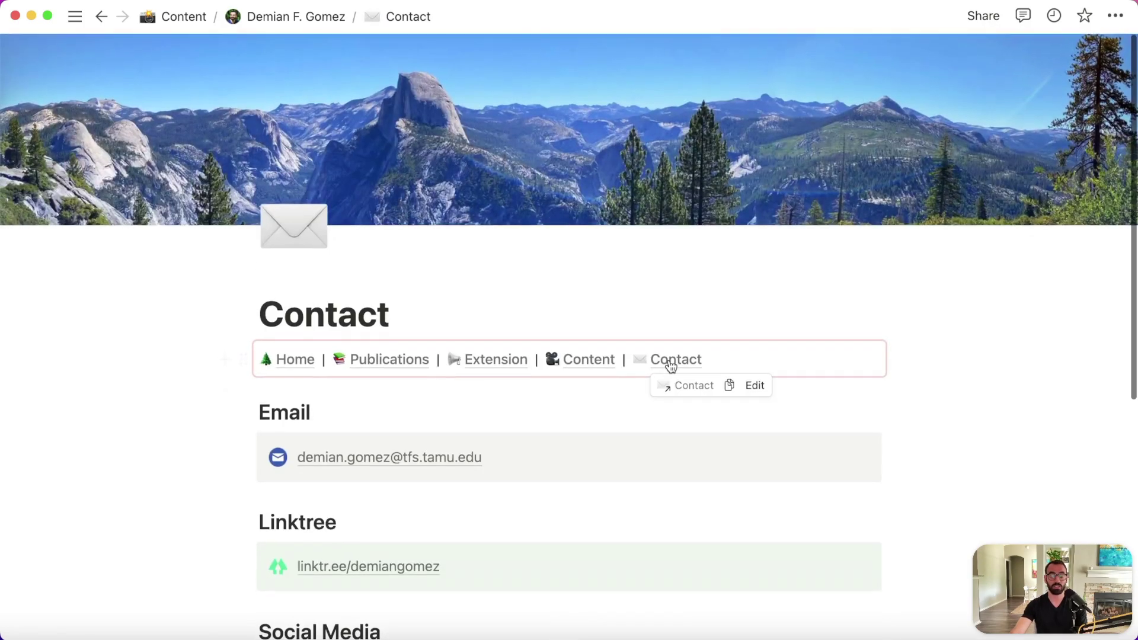
pyautogui.scroll(-5, 917, 380)
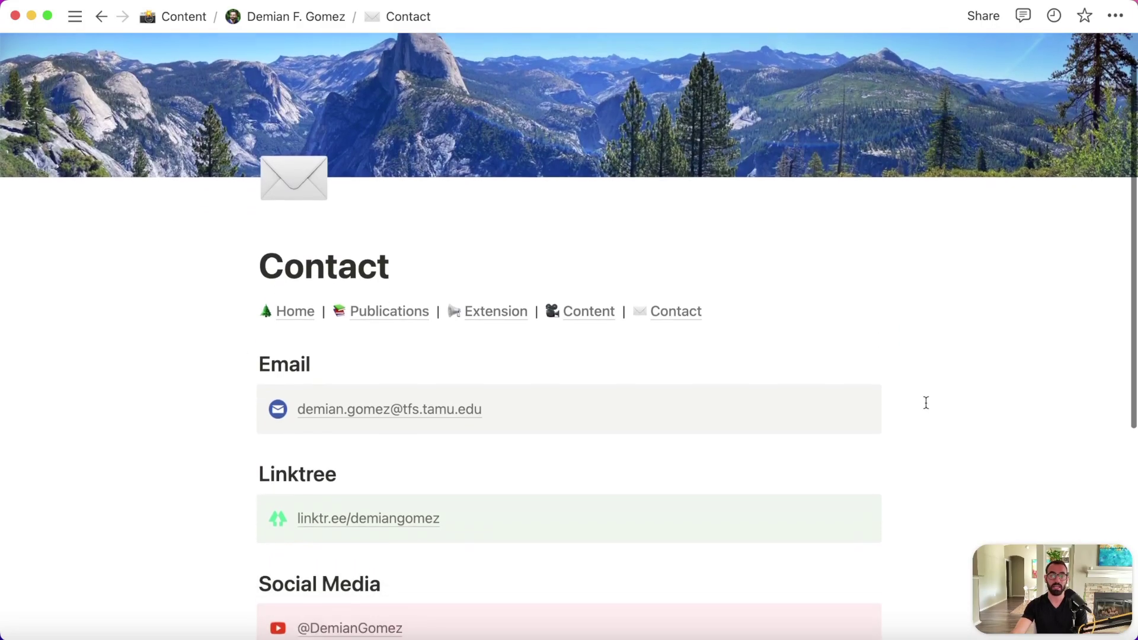
pyautogui.scroll(-2, 926, 402)
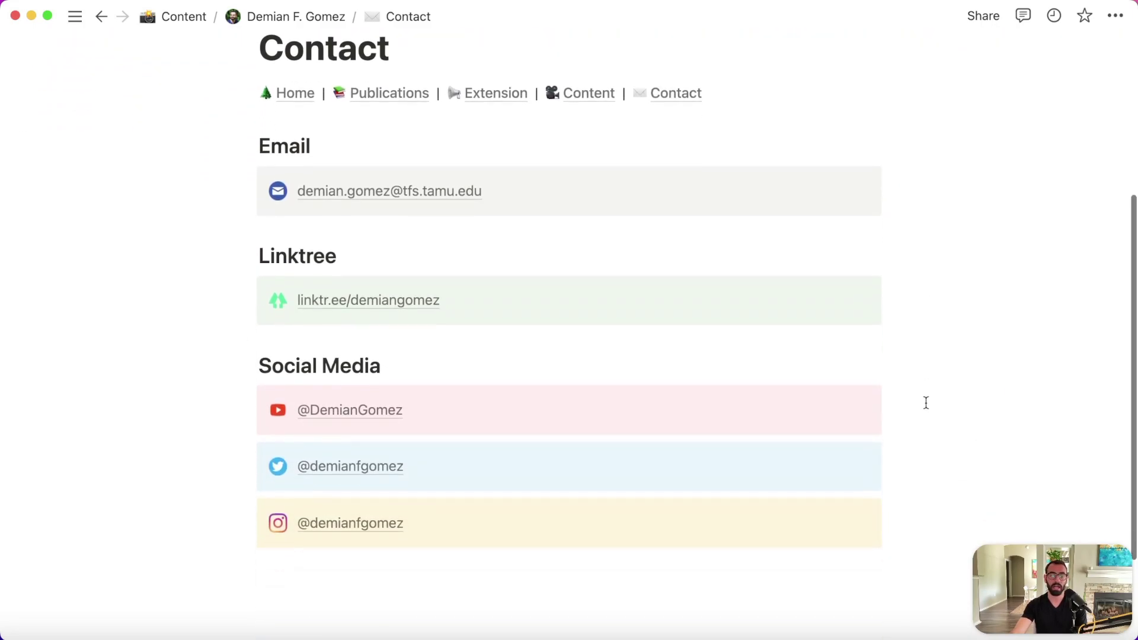
pyautogui.scroll(-2, 926, 403)
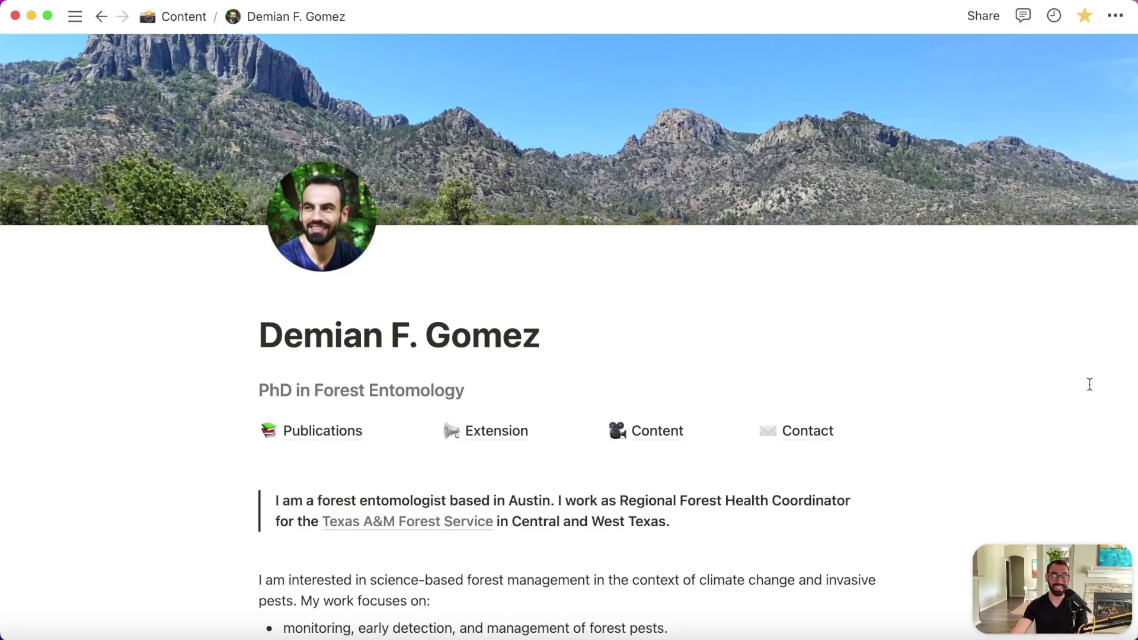
# Step: Check the home page's Share to web setting and public link, then close the sharing options
pyautogui.click(973, 15)
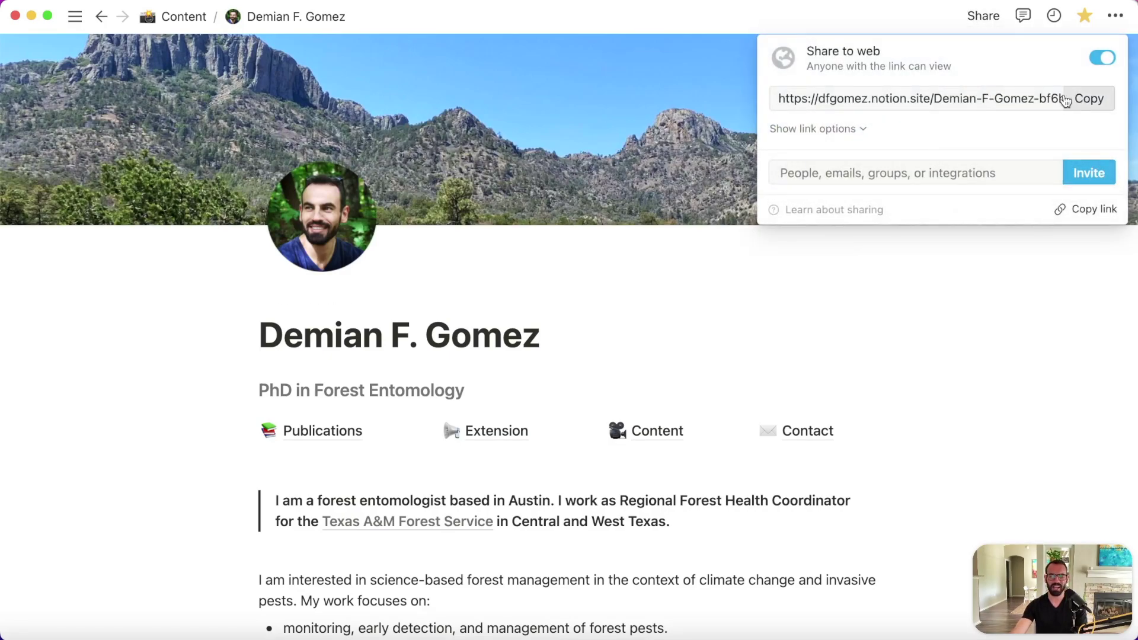
pyautogui.click(918, 20)
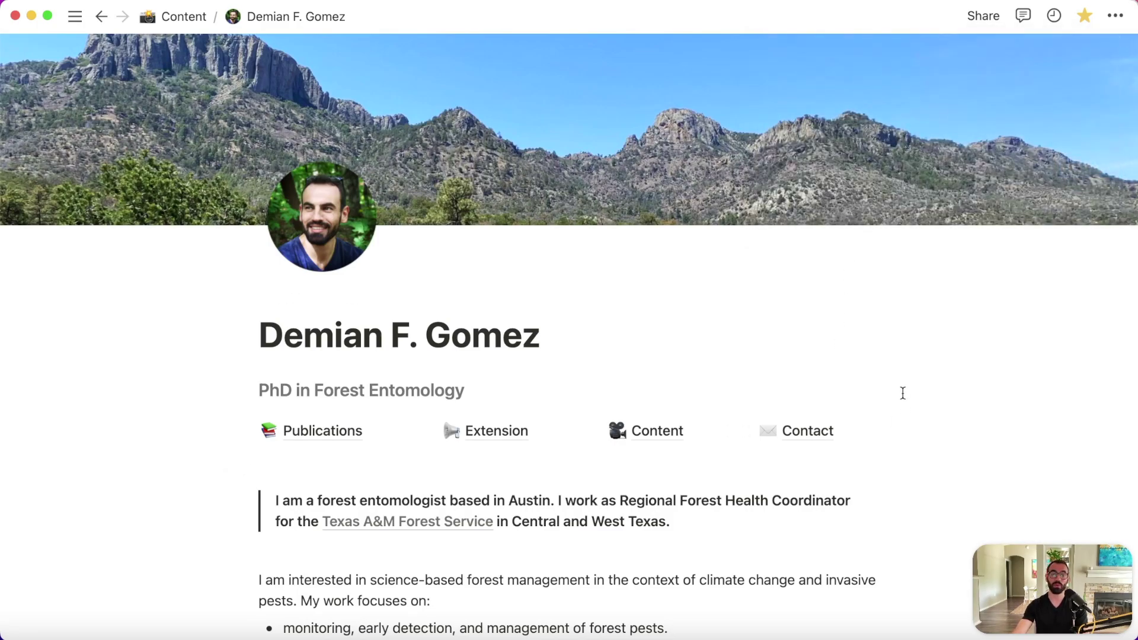
# Step: Switch to the Linktree admin page in the browser and review the Website and Publications link entries
pyautogui.press('super+Tab')
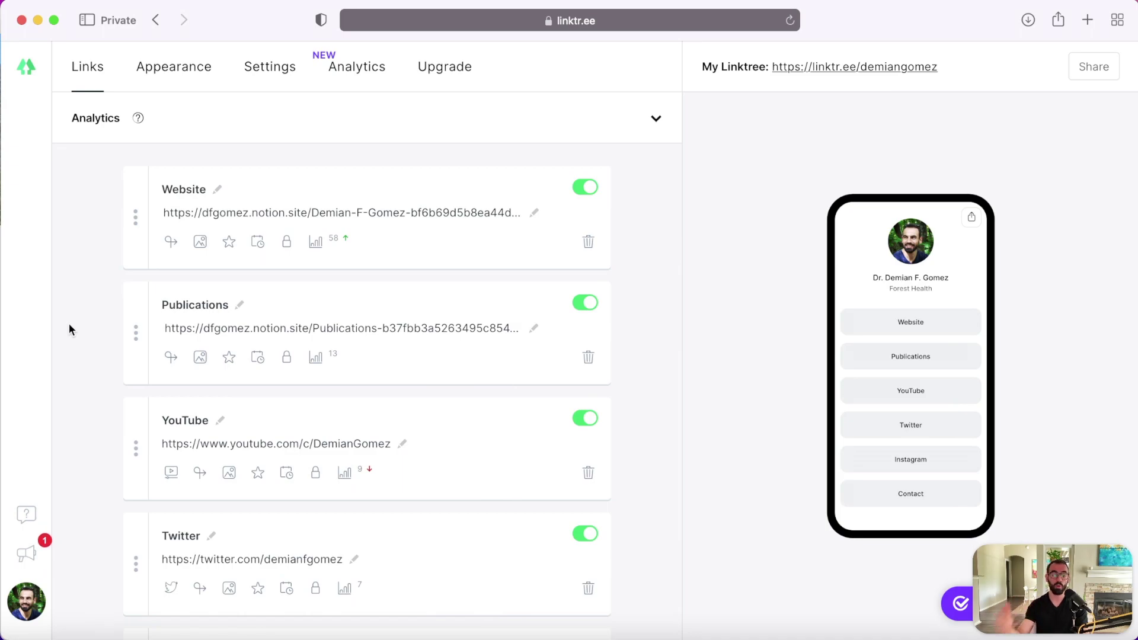
pyautogui.moveTo(135, 325); pyautogui.dragTo(144, 349)
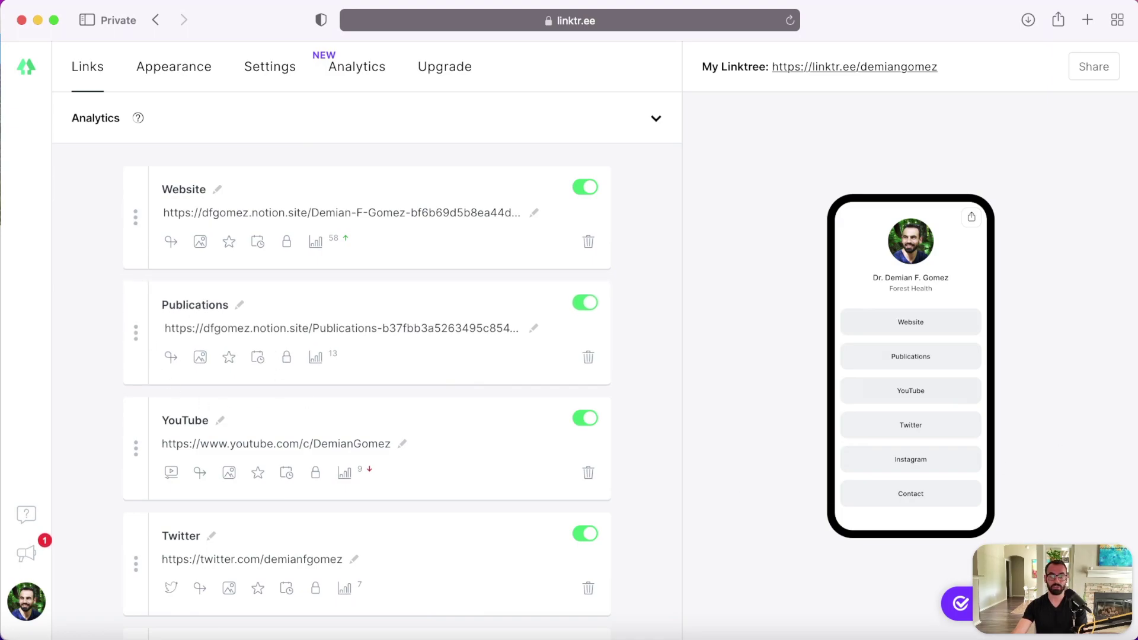